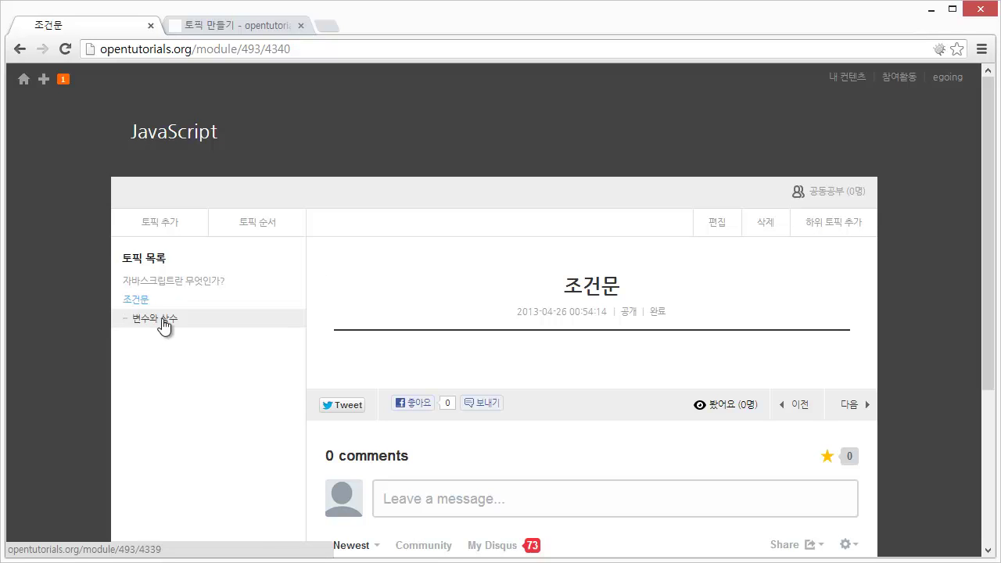
Step: Create a new topic in the JavaScript module and title it "반복문"
click(159, 237)
click(354, 255)
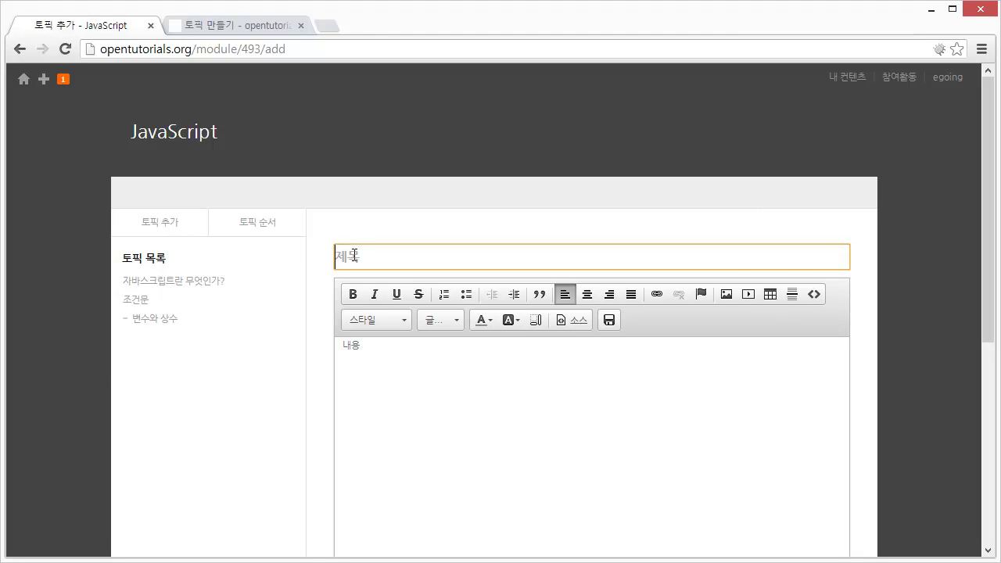
text(반복문)
click(454, 393)
scroll(454, 394, down, 3)
scroll(478, 383, up, 3)
click(428, 382)
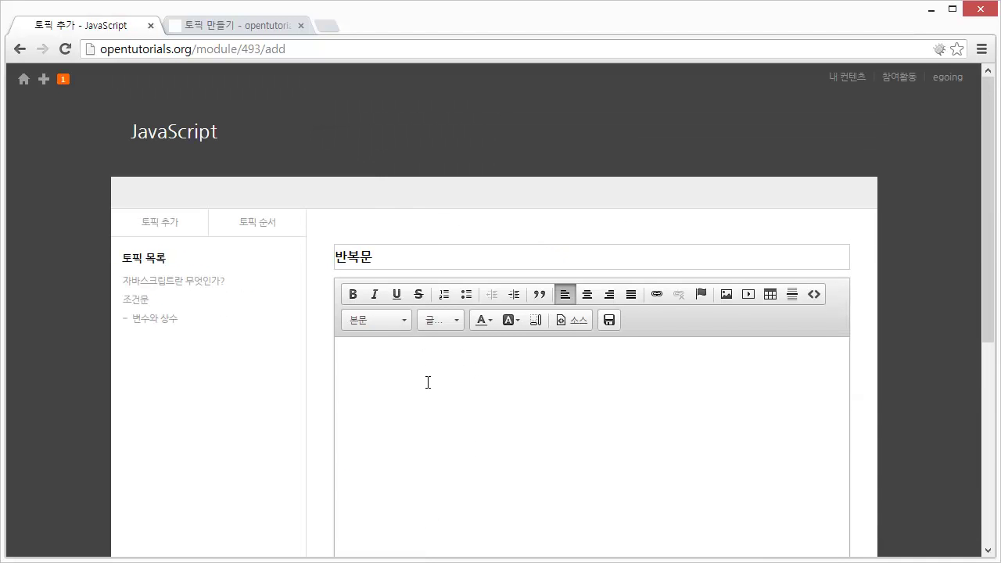
text(흔)
key(BackSpace)
key(BackSpace)
key(BackSpace)
key(BackSpace)
scroll(963, 302, down, 2)
scroll(962, 302, up, 1)
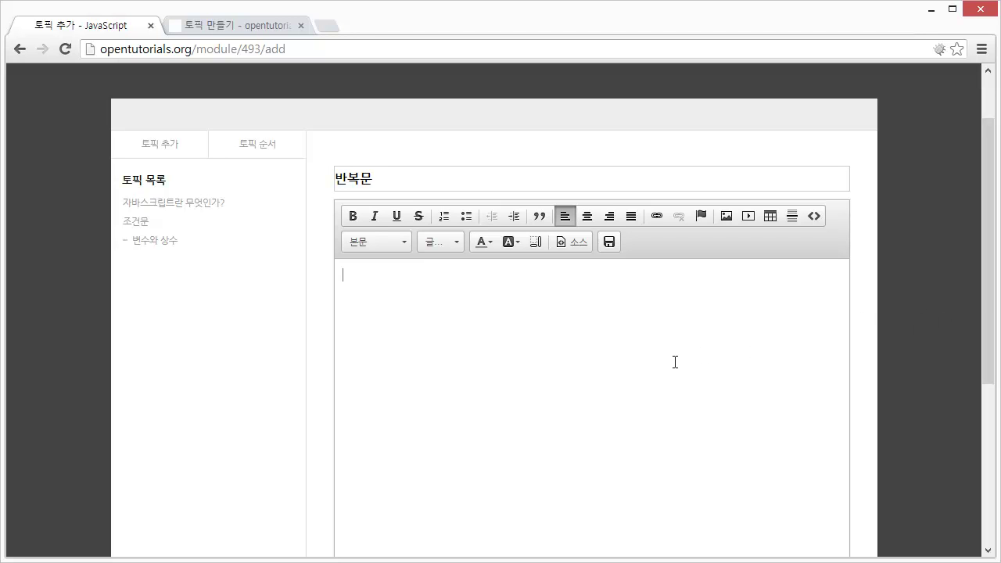
Step: Write "반복문이란 무엇인가?" as the first line of the topic body
click(382, 246)
click(382, 246)
text(ㅏㄴ)
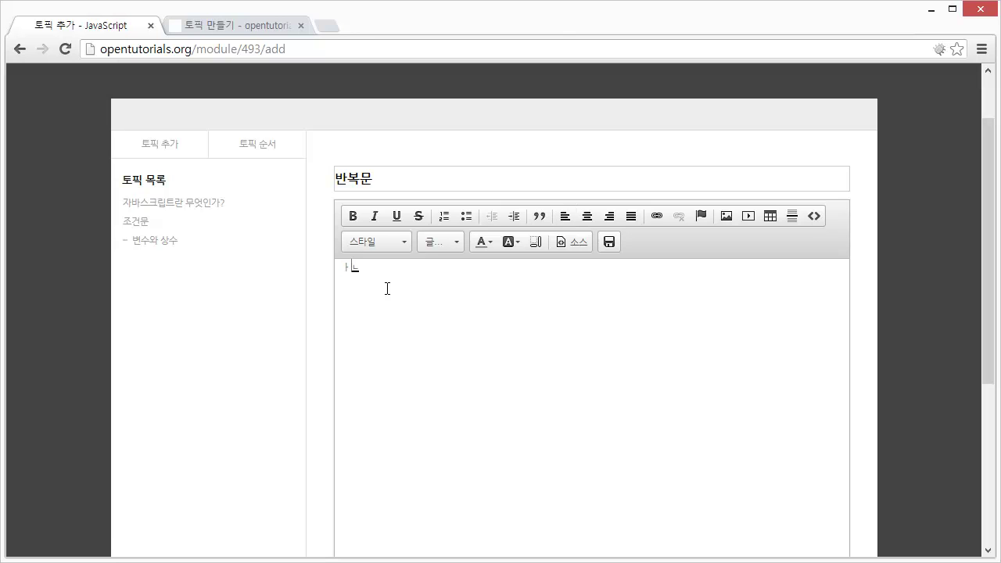
key(BackSpace)
text(반복문이란 무엇인가?)
key(Return)
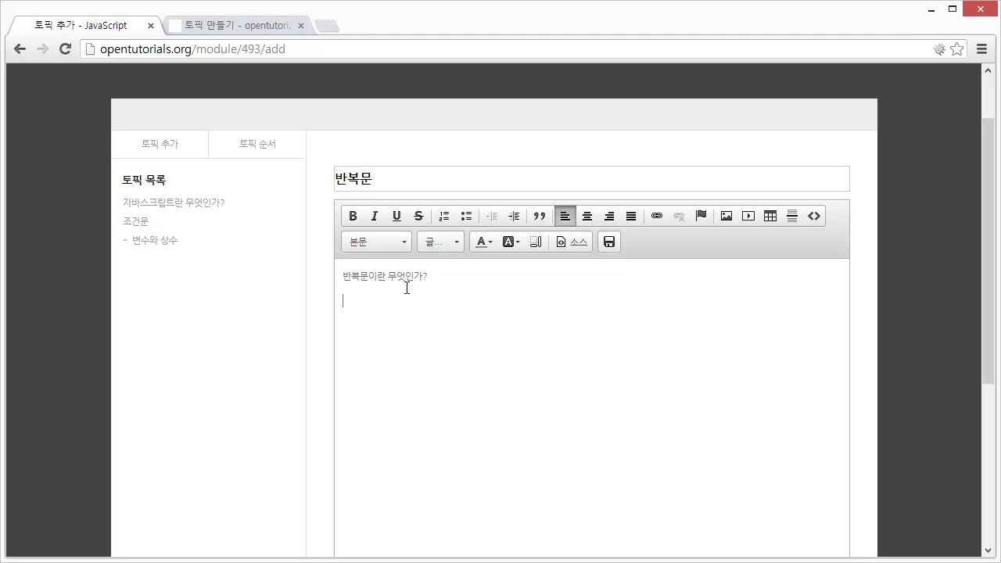
Step: Write the paragraph "반복문은...." below the question line
text(본복)
key(BackSpace)
key(BackSpace)
key(BackSpace)
text(ㅂ반복문은....)
drag(427, 277, 380, 245)
click(447, 263)
drag(428, 277, 328, 257)
click(439, 244)
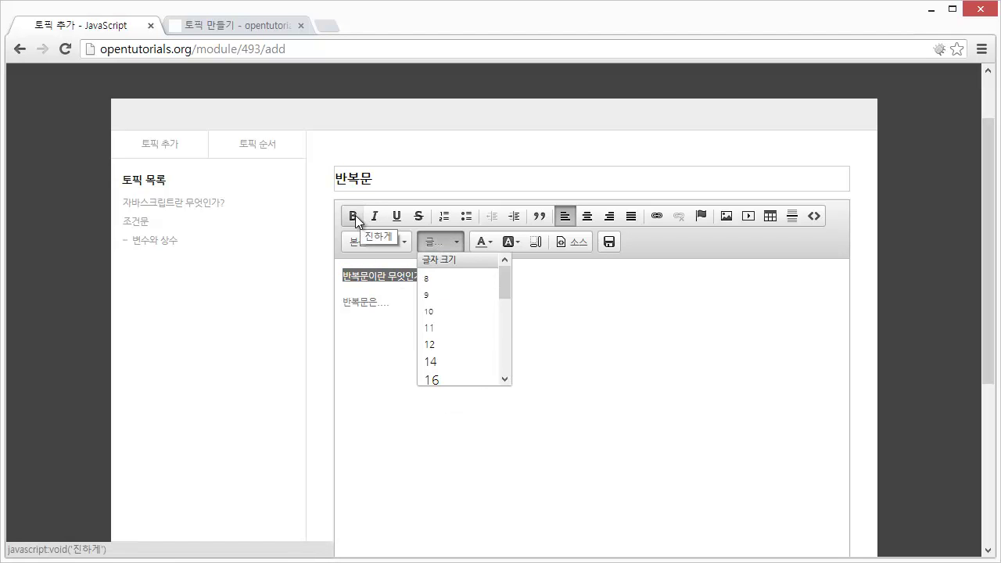
click(553, 273)
click(553, 273)
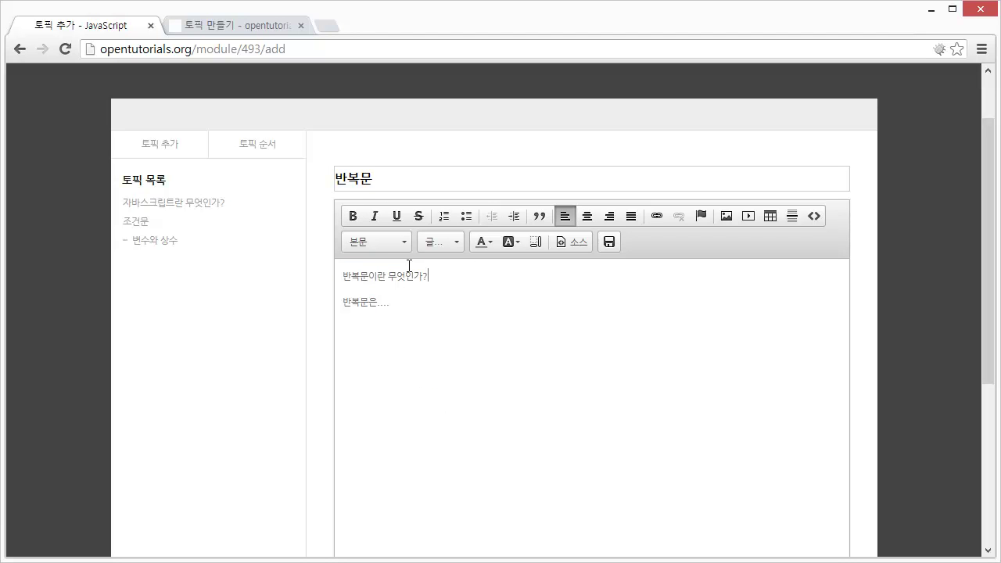
Step: Apply the 제목1 block style to the line "반복문이란 무엇인가?"
click(424, 288)
click(389, 246)
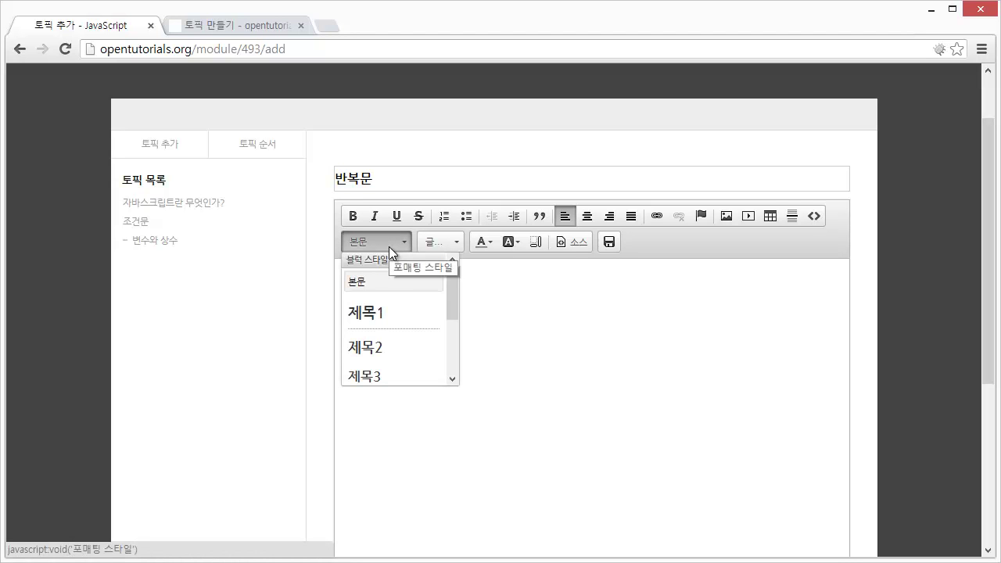
click(394, 316)
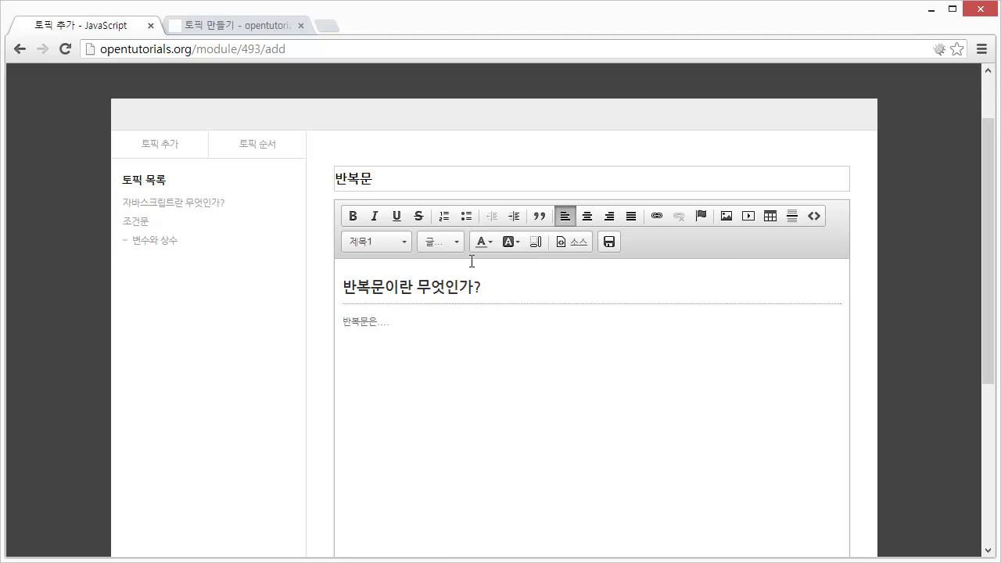
click(430, 323)
click(686, 286)
click(557, 247)
double_click(345, 266)
click(380, 266)
drag(458, 266, 360, 268)
click(571, 242)
Step: Add a new paragraph "반복문은 무한반복을 조심해야 합니다." below "반복문은...."
key(Return)
key(Return)
key(Return)
text(본)
key(BackSpace)
key(BackSpace)
key(BackSpace)
text(반복문은)
text( 무한반복)
text(을 조심해야 ㅎ)
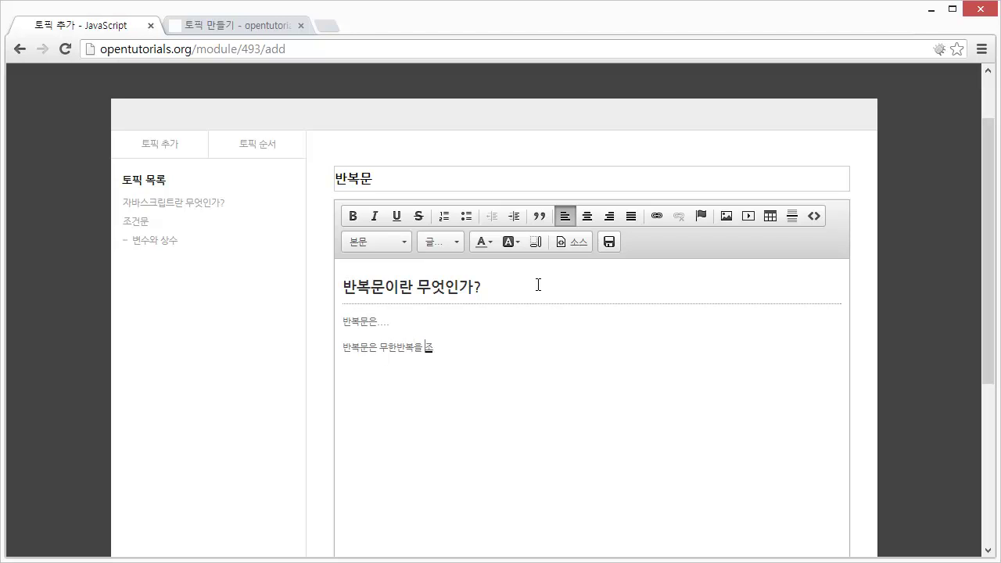
text(합니다.)
Step: Apply the 경고 block style to the paragraph about 무한반복
click(400, 244)
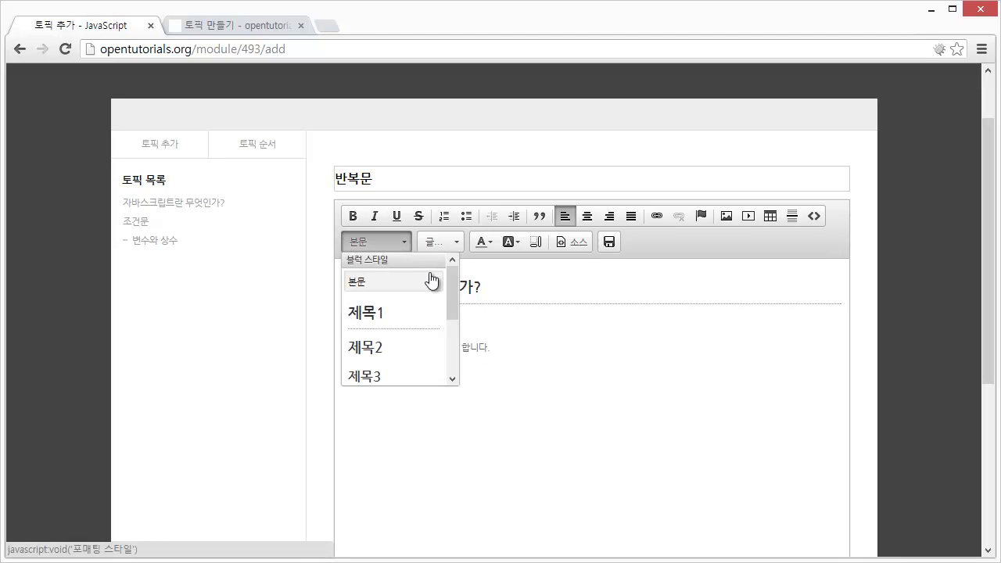
scroll(453, 324, down, 3)
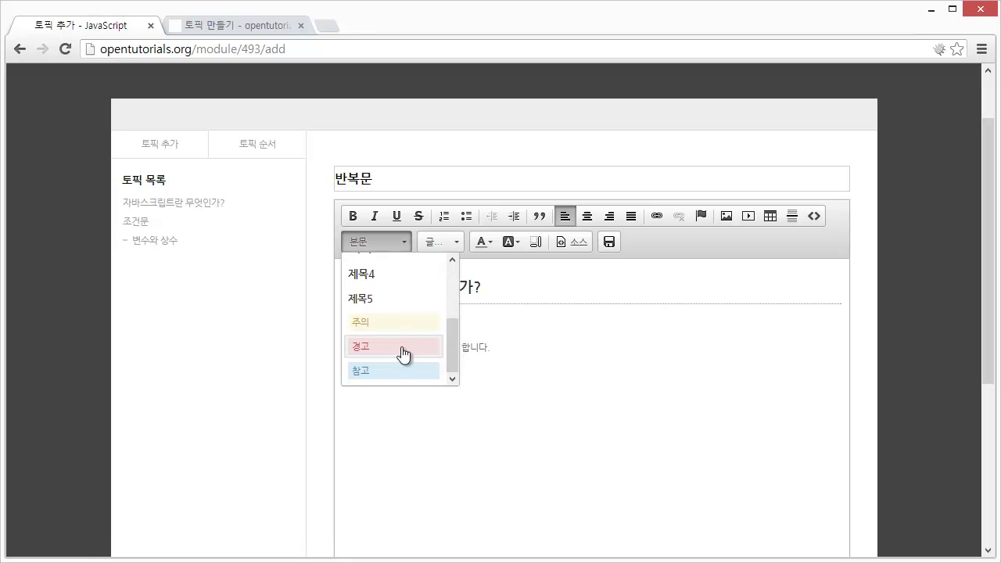
click(403, 355)
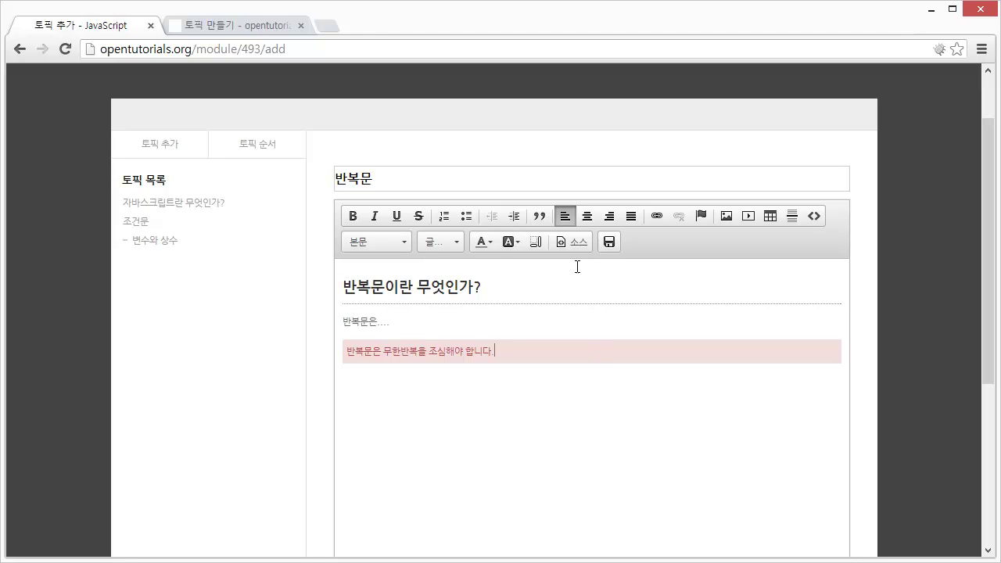
Step: Save the topic and view the resulting page
click(614, 245)
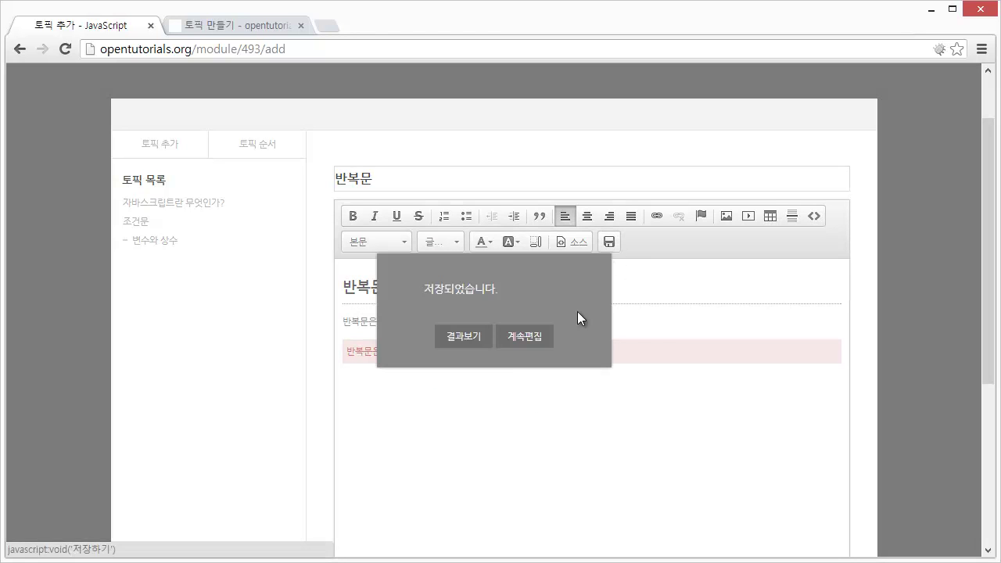
click(467, 338)
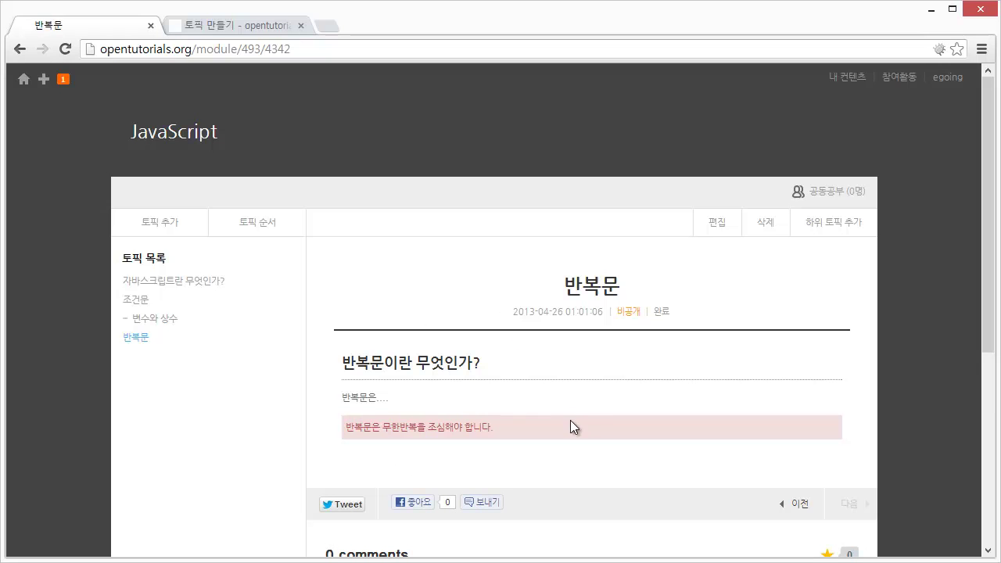
Step: Reopen the 반복문 topic for editing and start an empty plain paragraph below the warning box
click(710, 234)
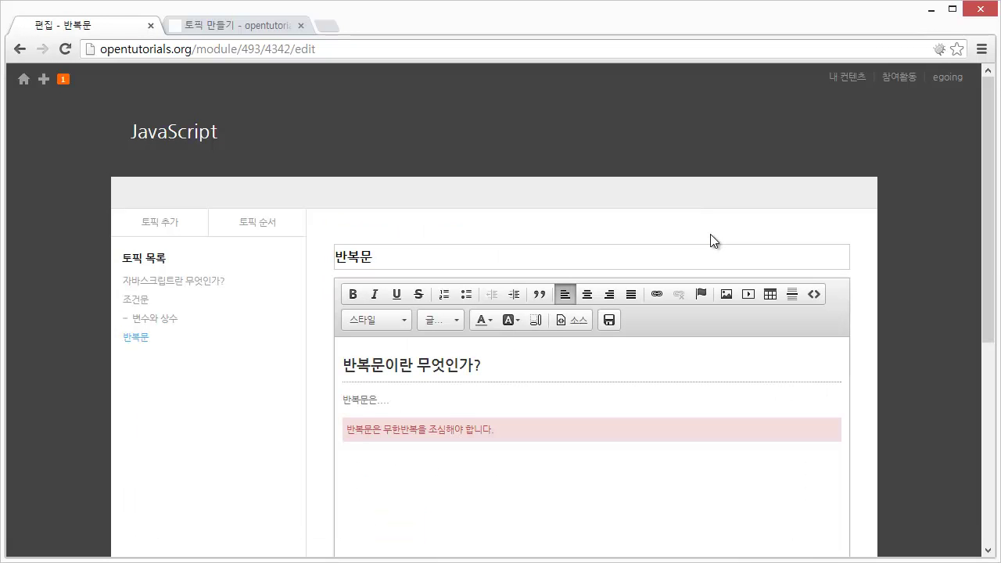
scroll(700, 329, down, 2)
scroll(700, 351, up, 2)
click(629, 473)
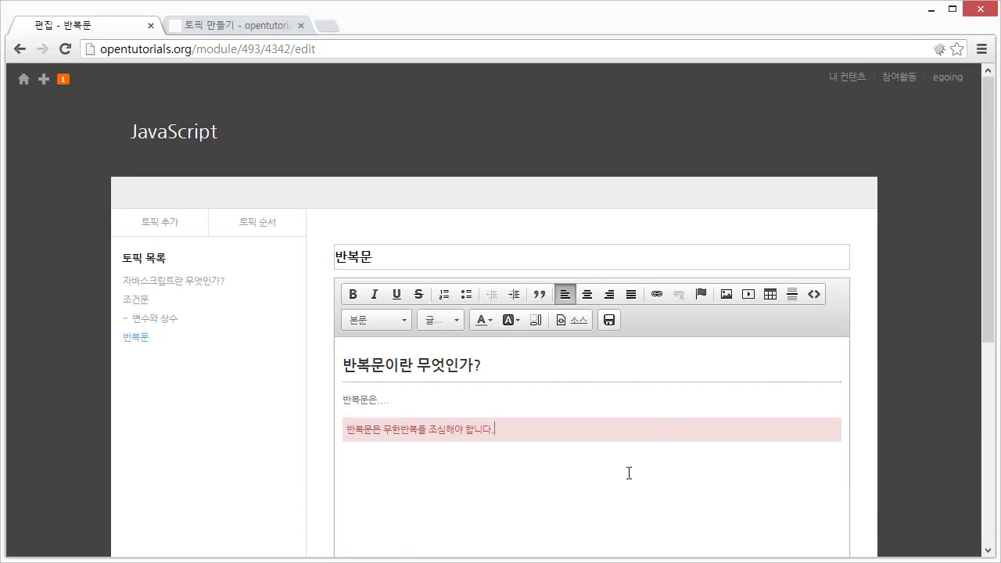
key(Return)
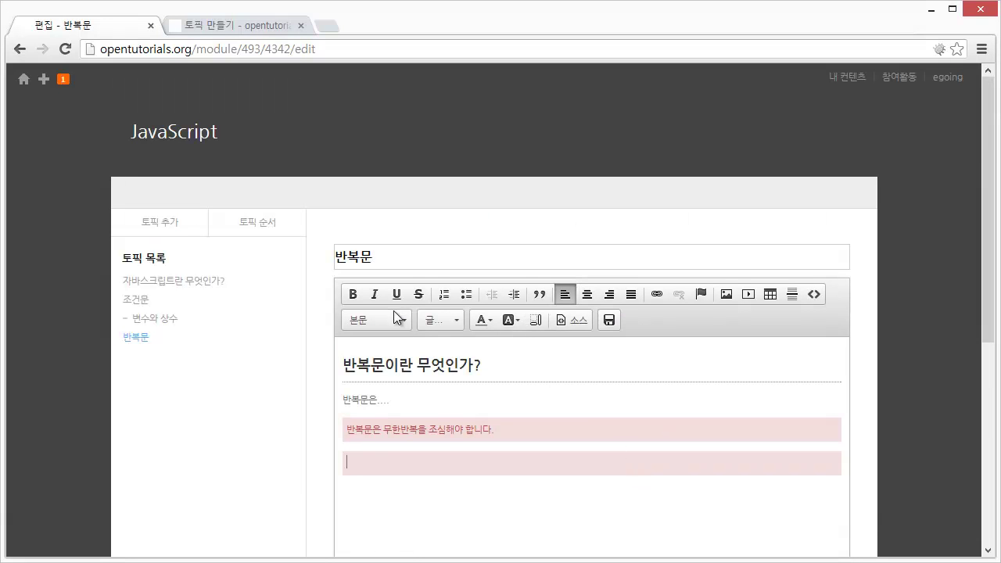
key(Return)
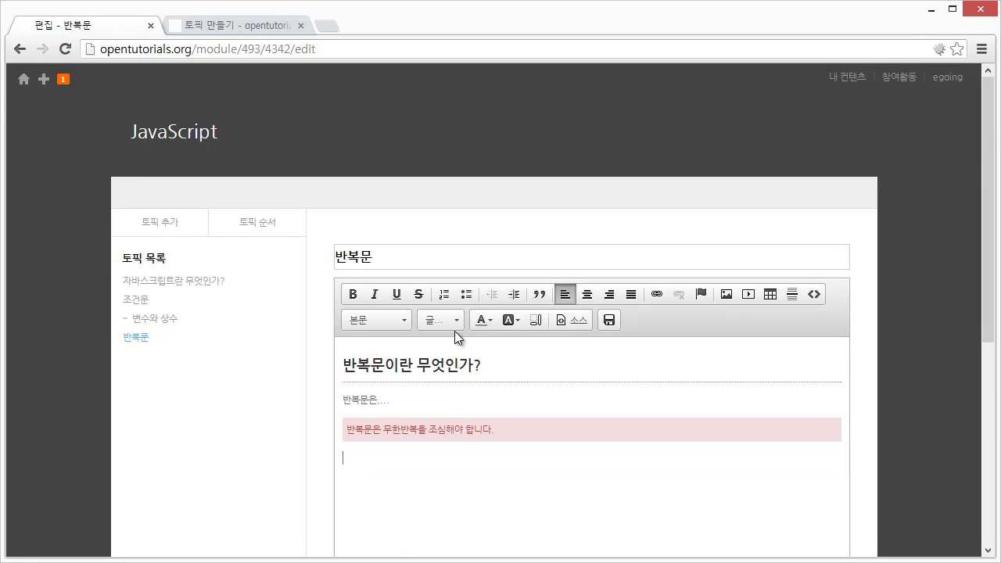
Step: Upload the picture 94.png to the server as the image for the empty paragraph
click(725, 296)
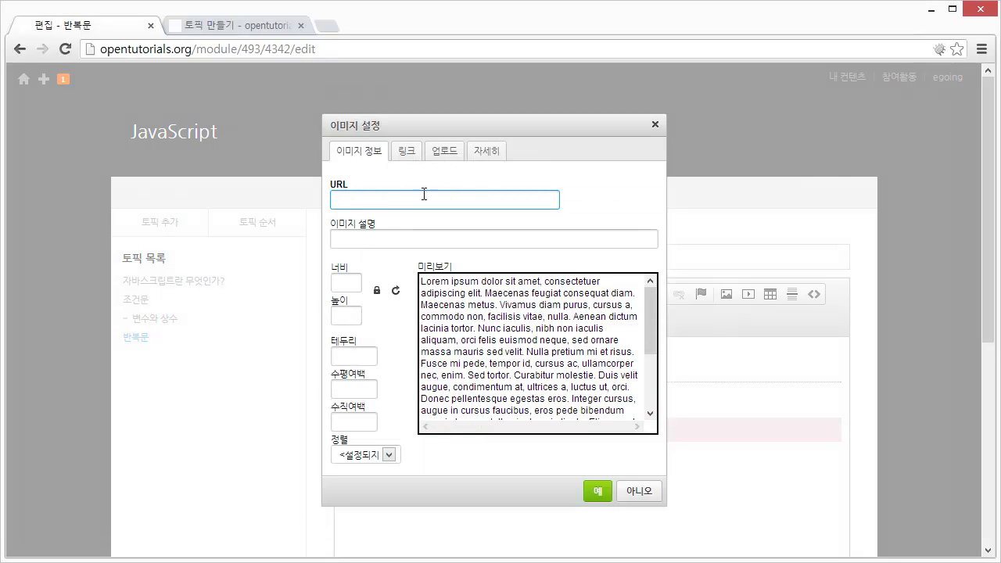
right_click(385, 203)
click(443, 154)
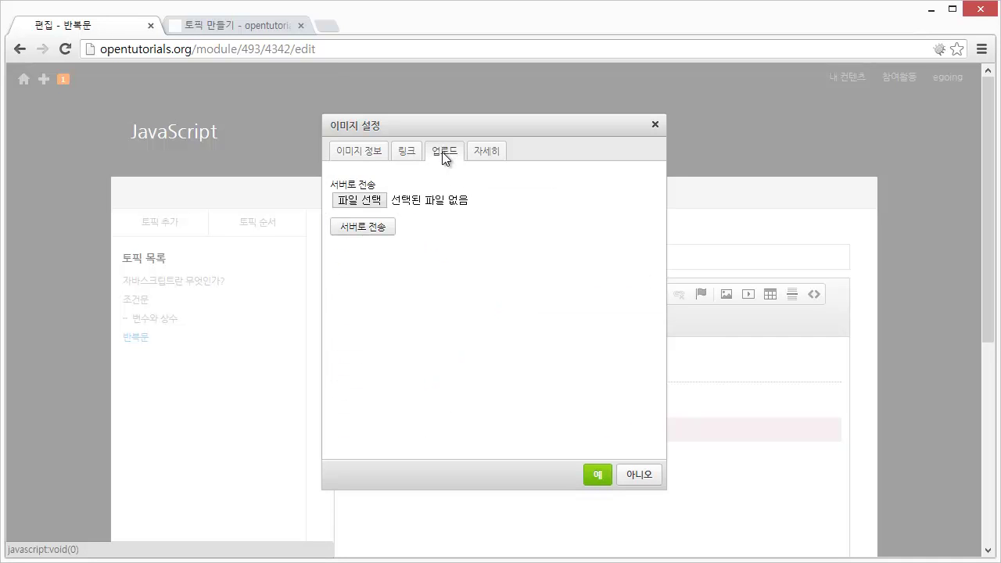
click(369, 206)
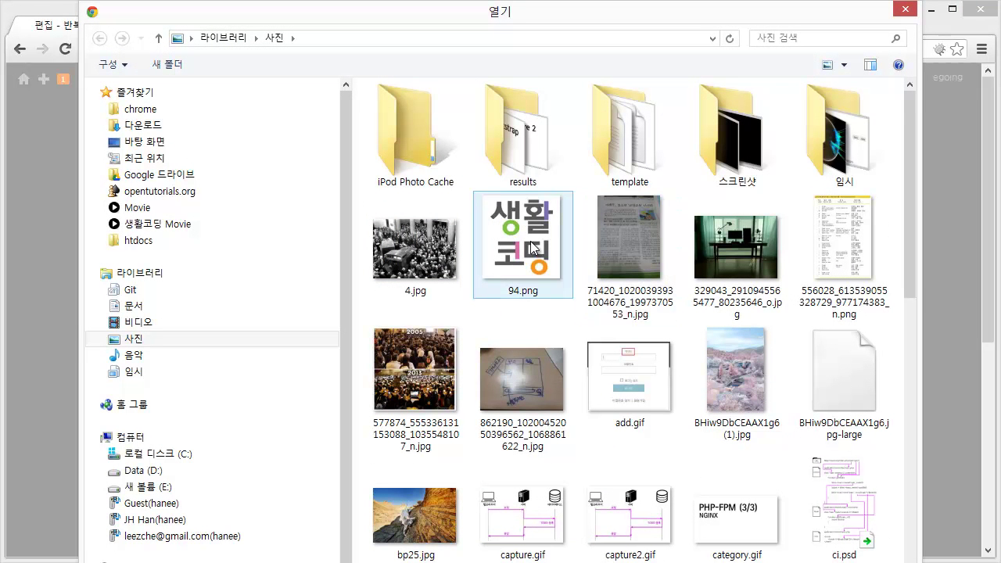
double_click(532, 248)
click(359, 228)
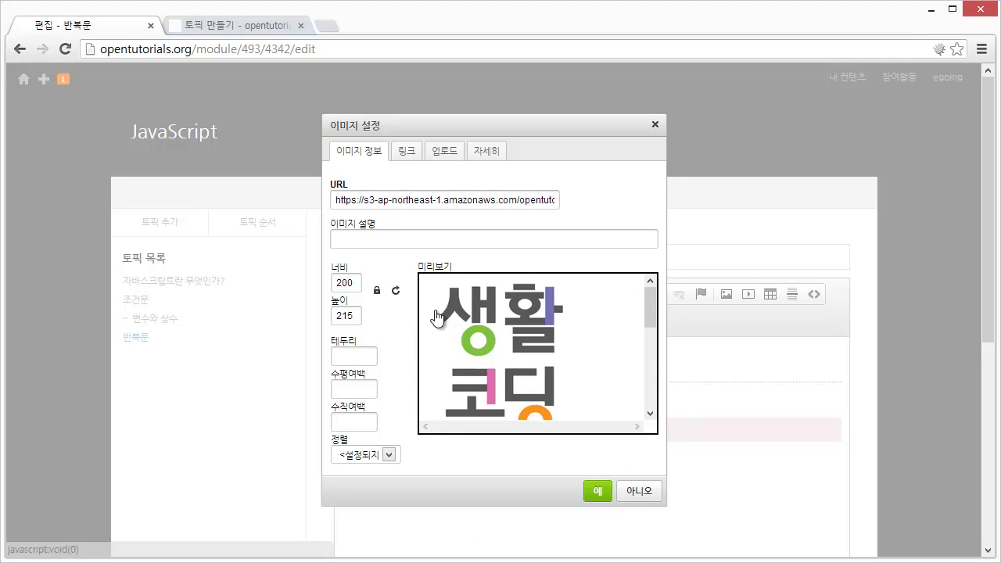
scroll(540, 383, down, 3)
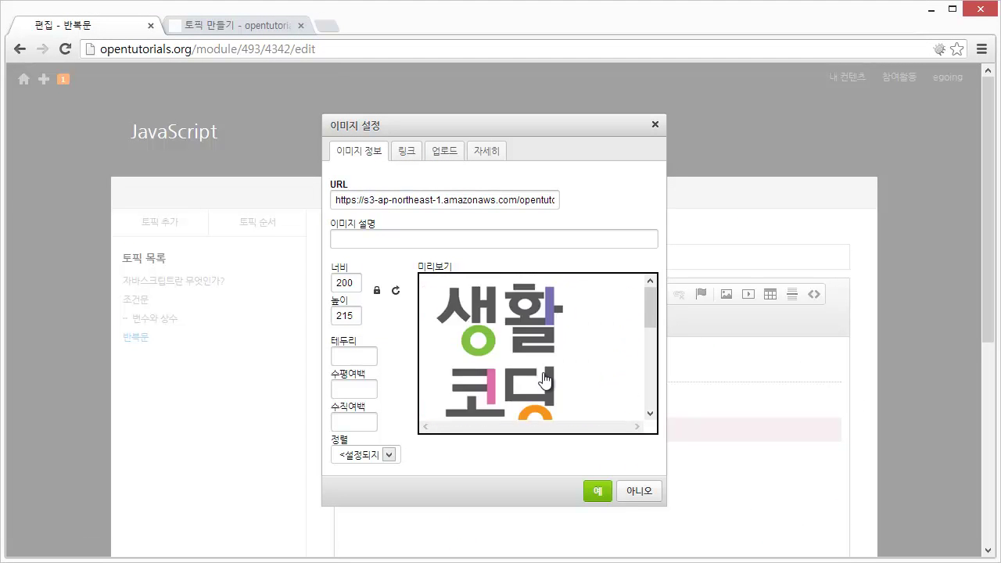
scroll(544, 374, up, 3)
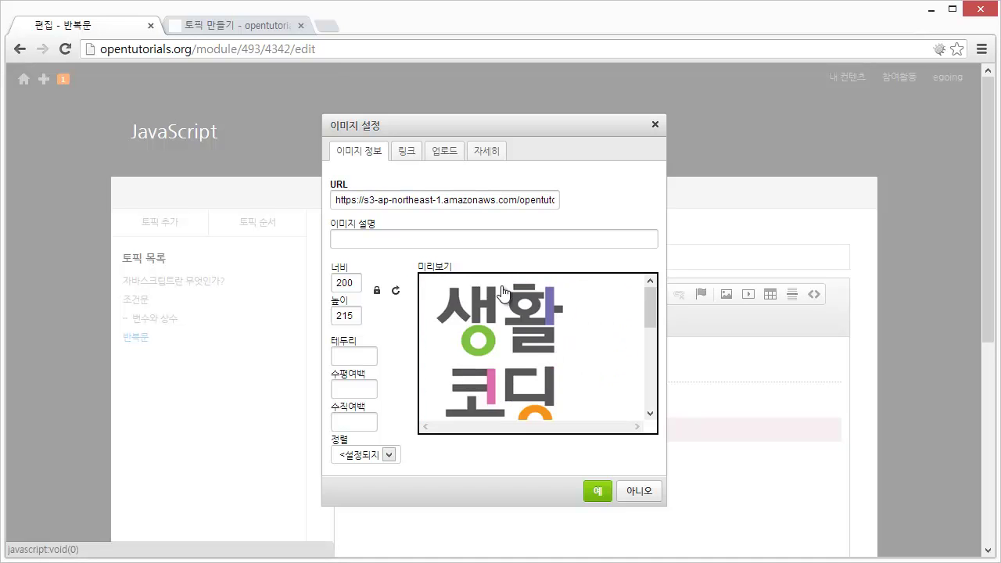
Step: Set the image alignment to 오른쪽 and insert the image into the topic
double_click(346, 283)
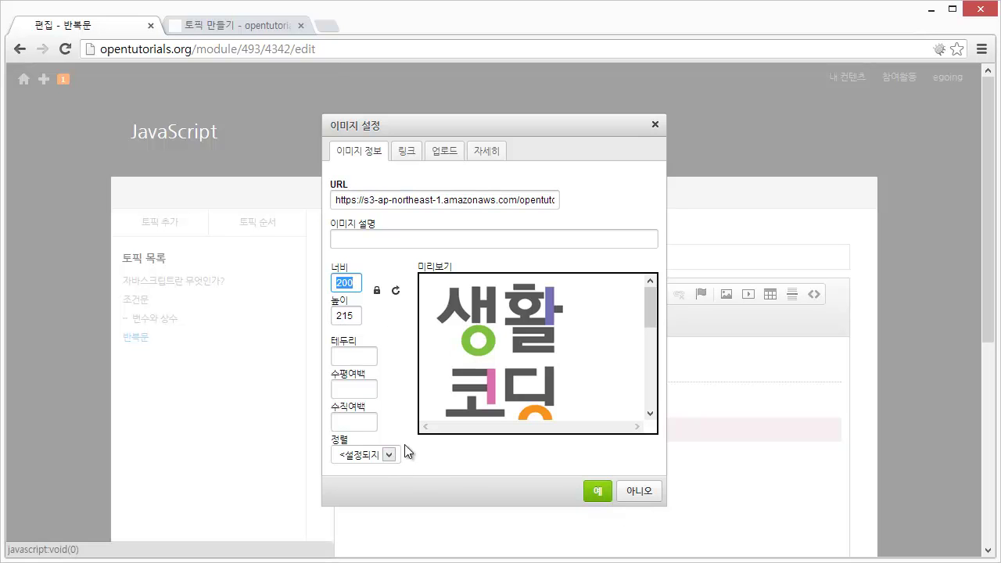
click(379, 456)
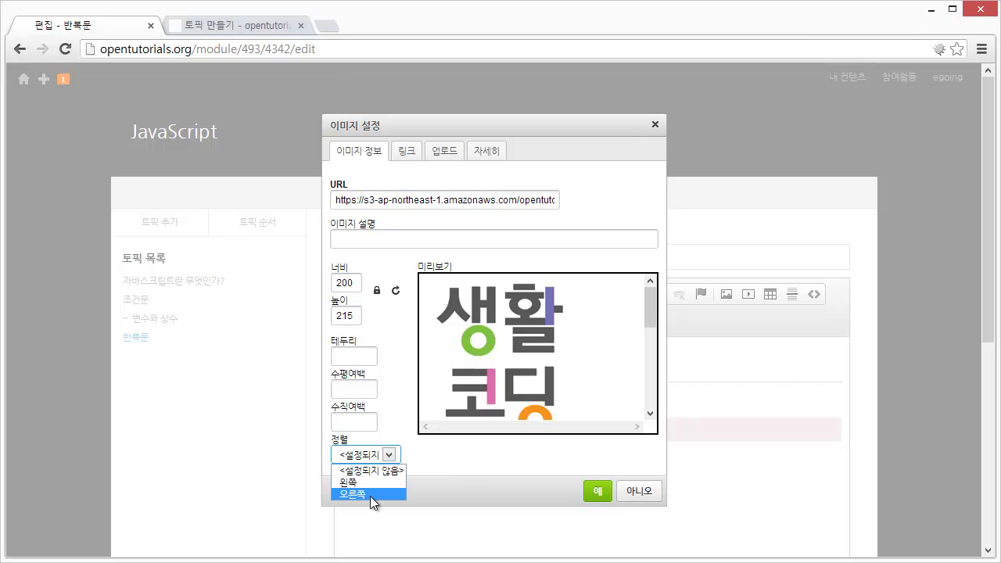
click(369, 496)
click(591, 493)
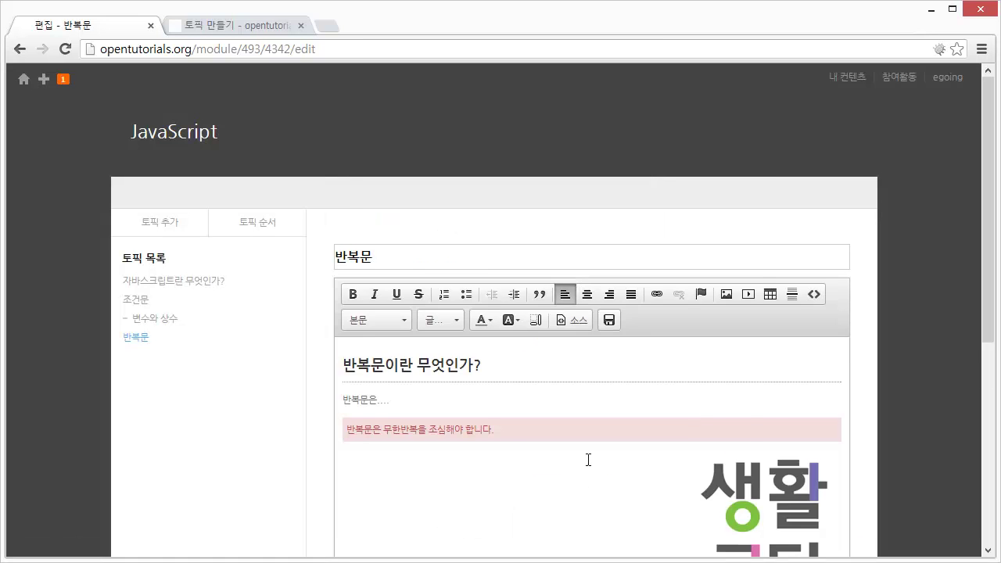
Step: Undo the image insertion in the topic body
scroll(588, 476, down, 3)
scroll(732, 346, up, 1)
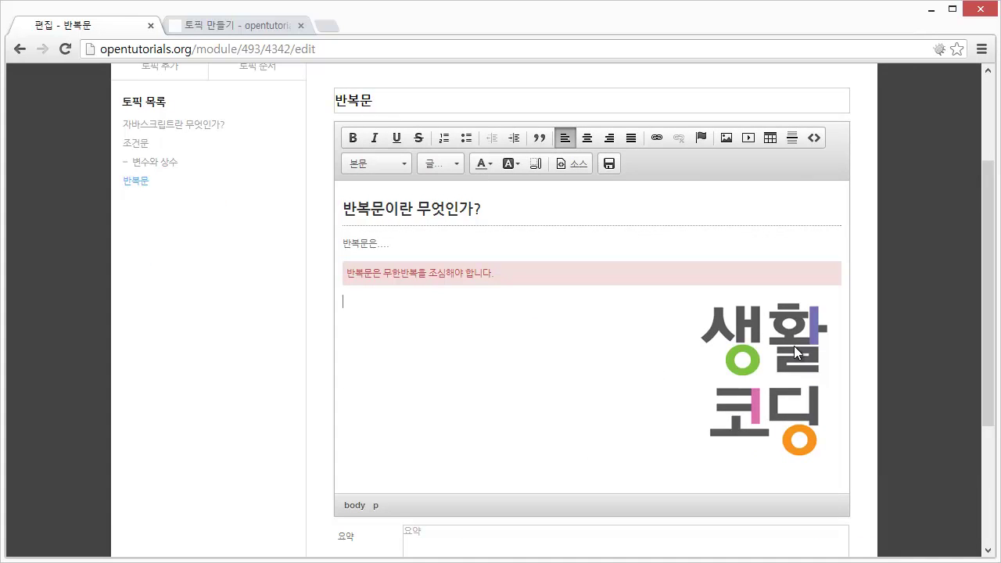
click(619, 352)
key(ctrl+z)
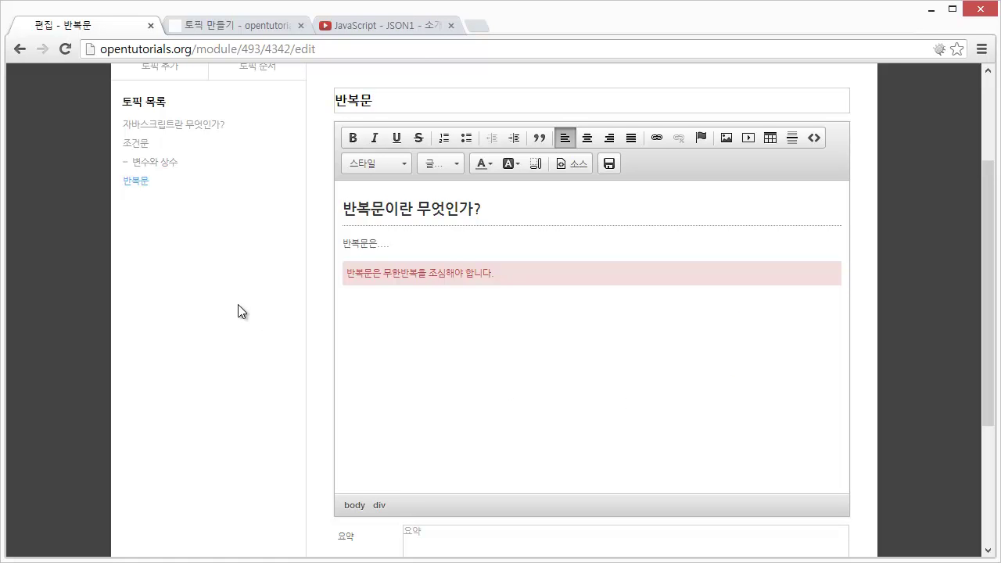
Step: Switch to the YouTube video "JavaScript - JSON1 - 소개" and display its embed source code from the sharing options
click(398, 26)
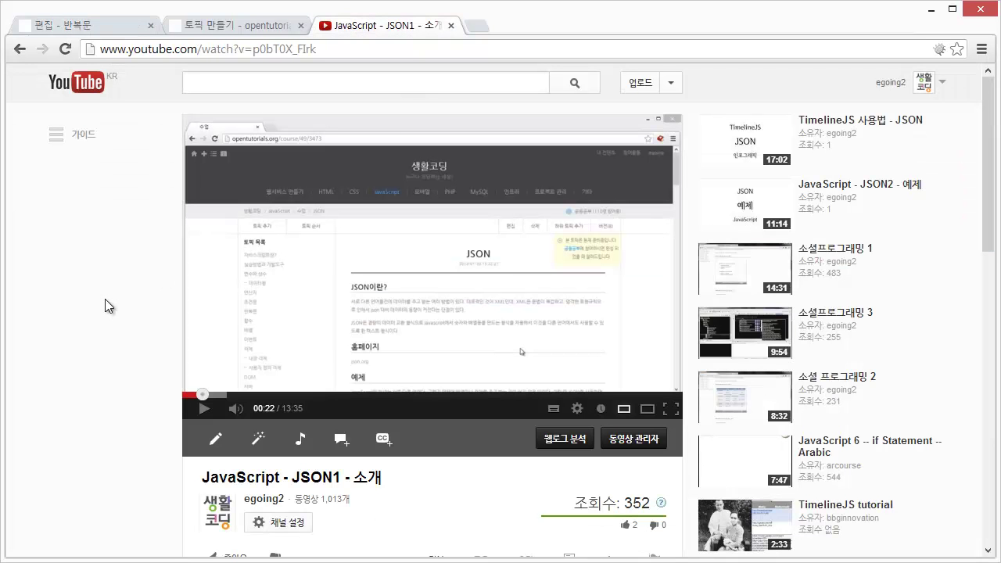
scroll(416, 249, down, 1)
scroll(417, 249, up, 1)
scroll(417, 248, down, 1)
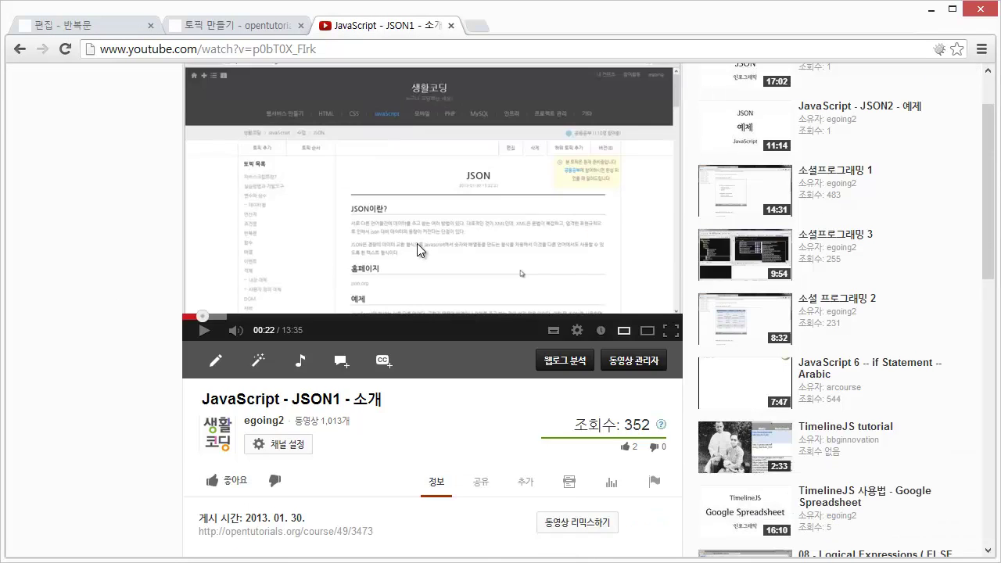
scroll(417, 248, up, 1)
scroll(416, 249, down, 1)
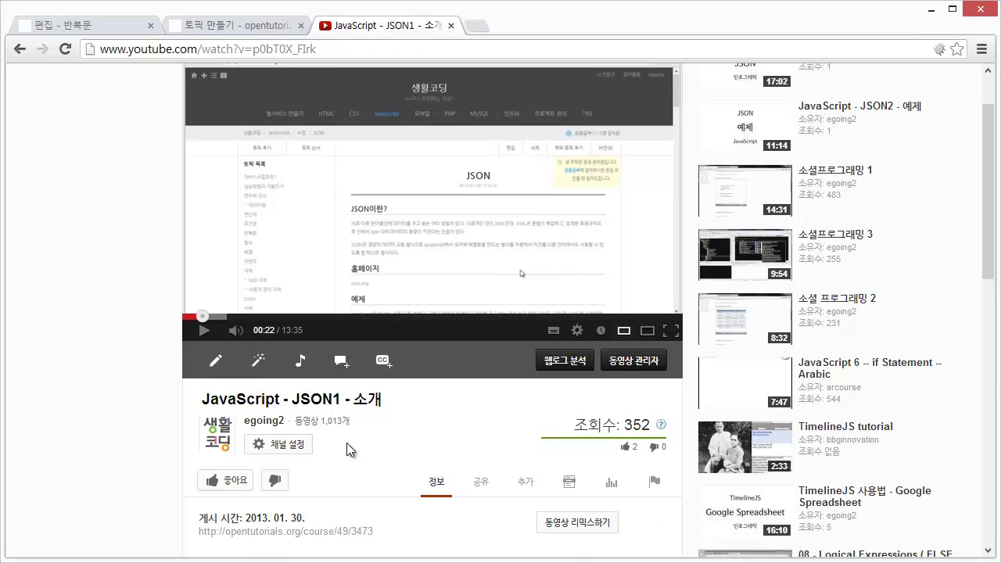
click(480, 482)
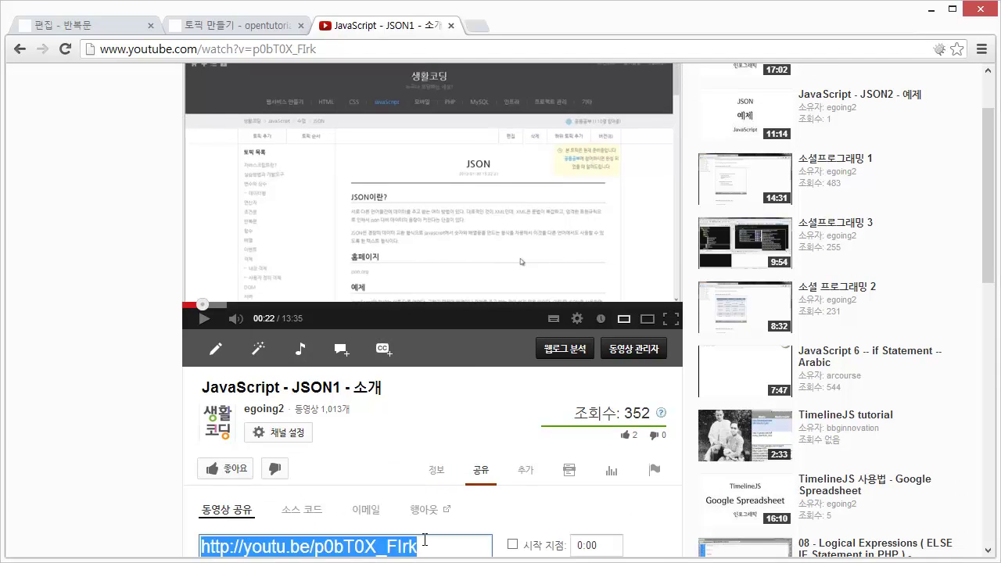
scroll(321, 344, down, 2)
click(302, 352)
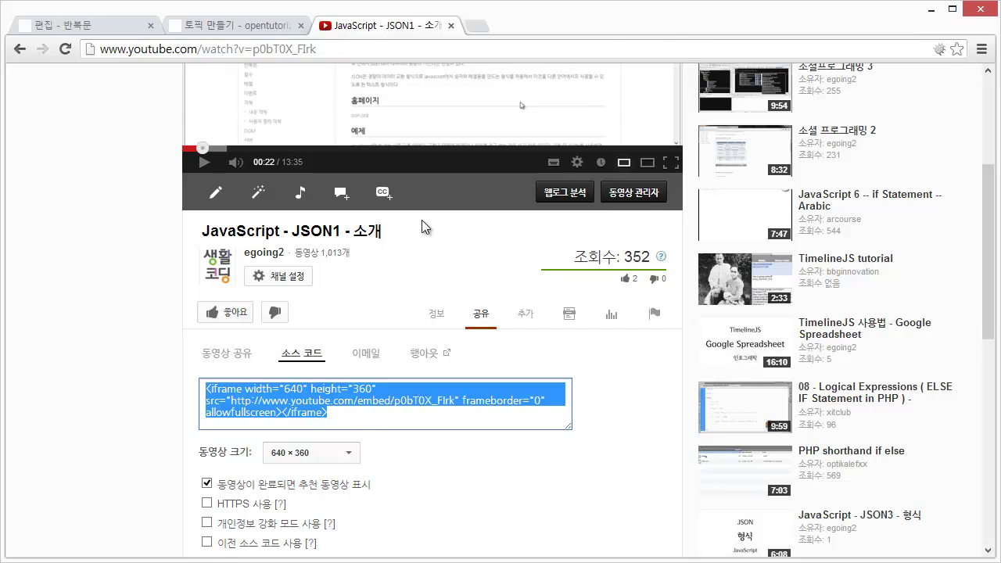
Step: Copy the full iframe source code of the YouTube video "JavaScript - JSON1 - 소개"
scroll(453, 263, up, 3)
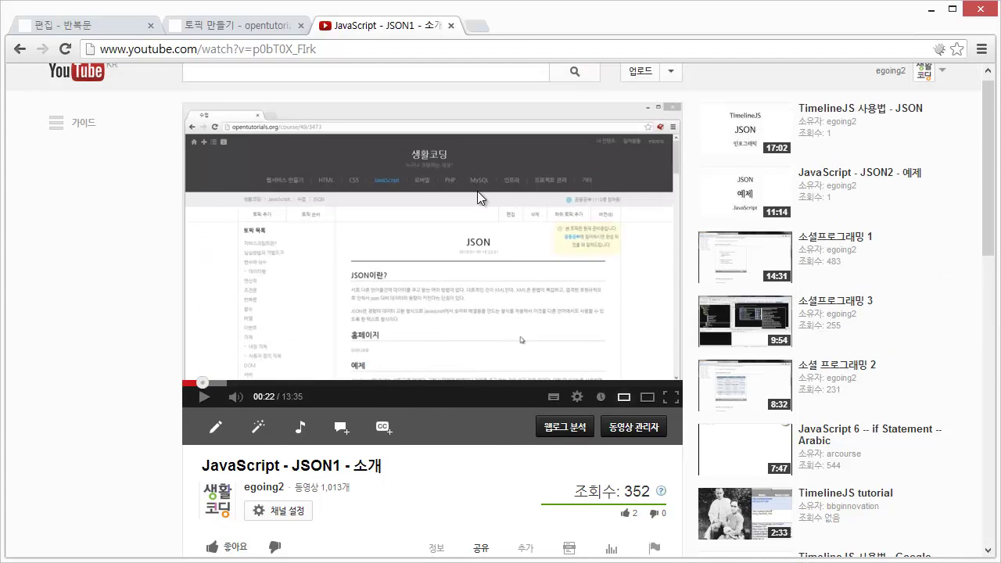
scroll(477, 196, down, 3)
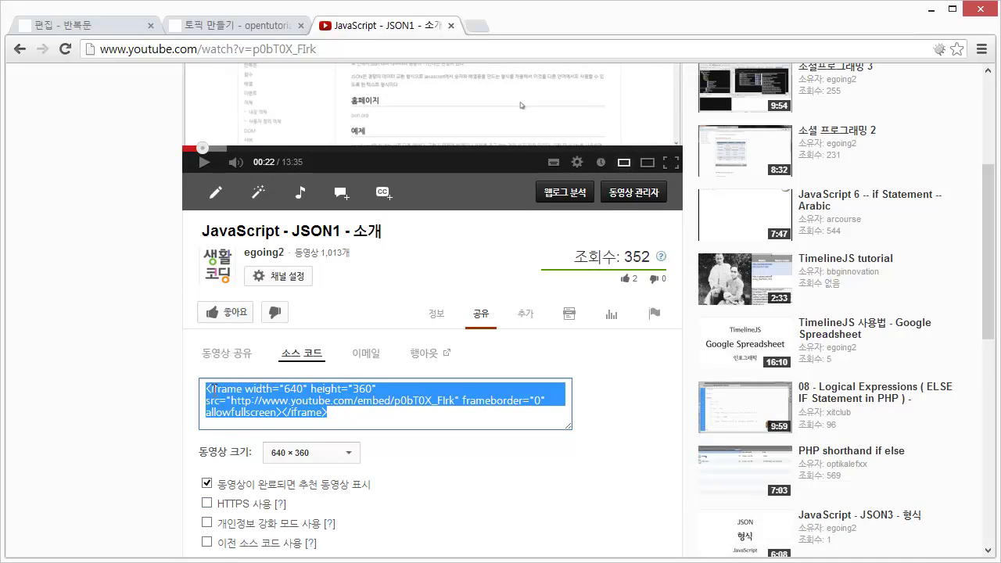
drag(362, 412, 179, 370)
key(ctrl+c)
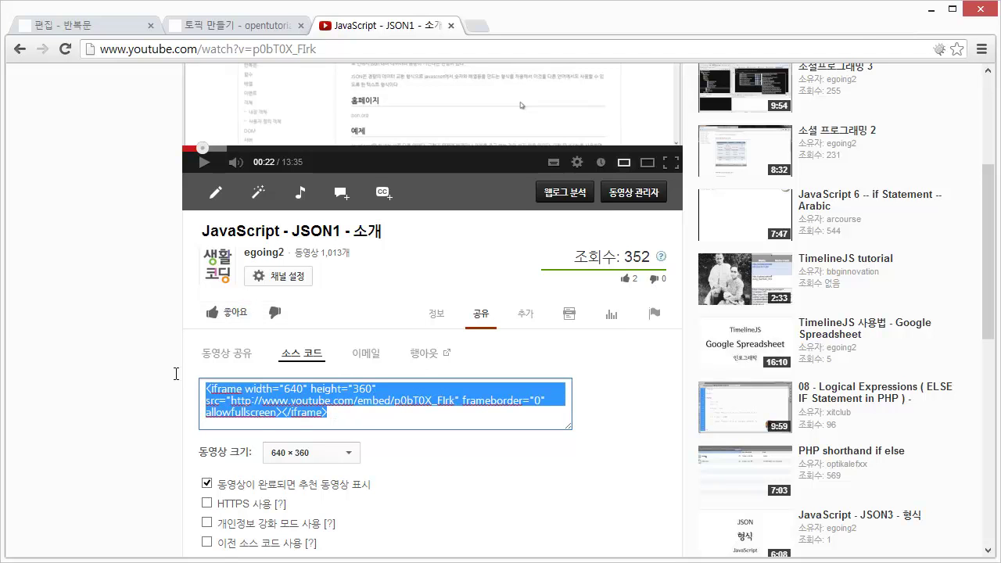
right_click(271, 391)
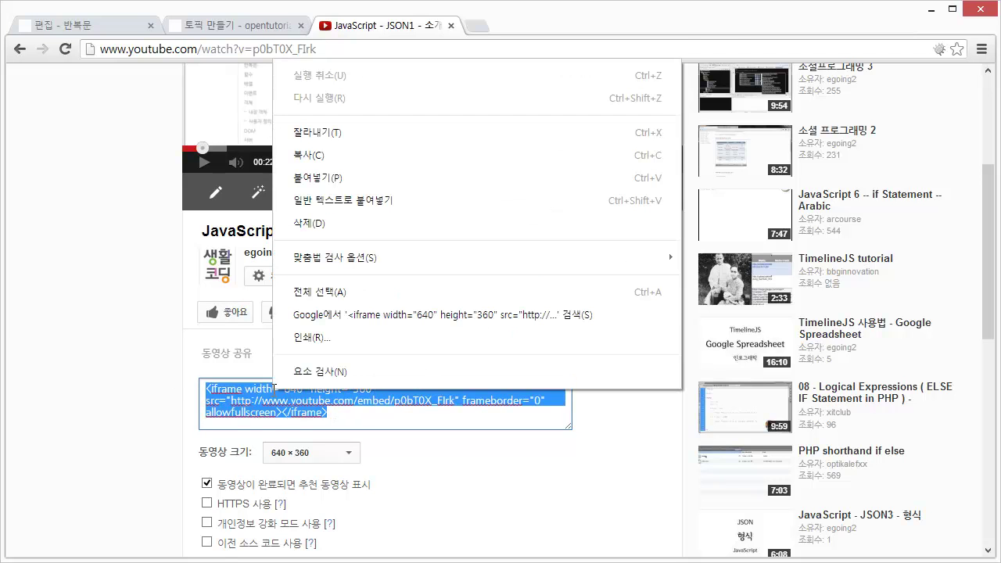
click(332, 162)
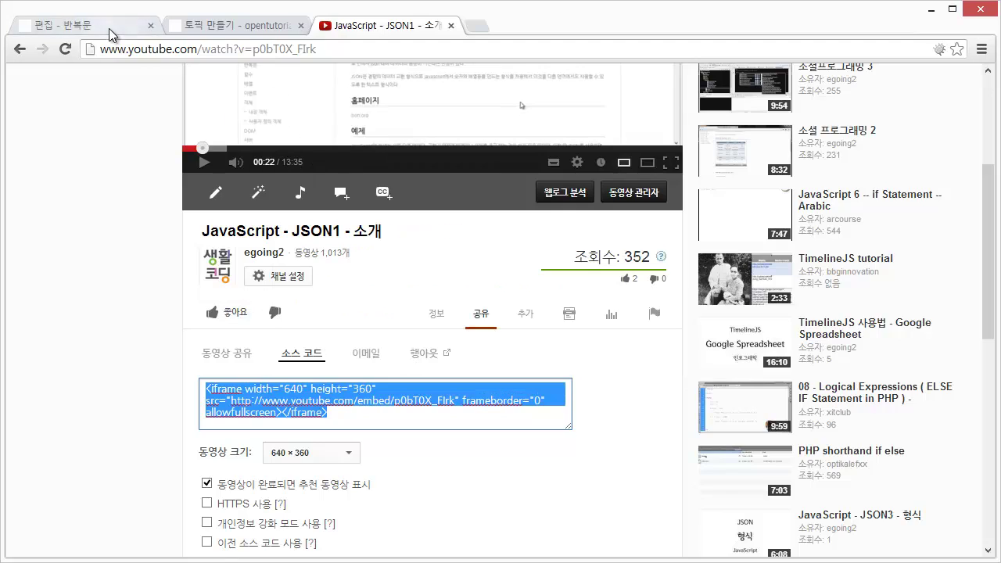
Step: Switch to the 반복문 topic editor and paste the iframe code into its 동영상 field
click(82, 28)
scroll(413, 324, down, 3)
click(446, 380)
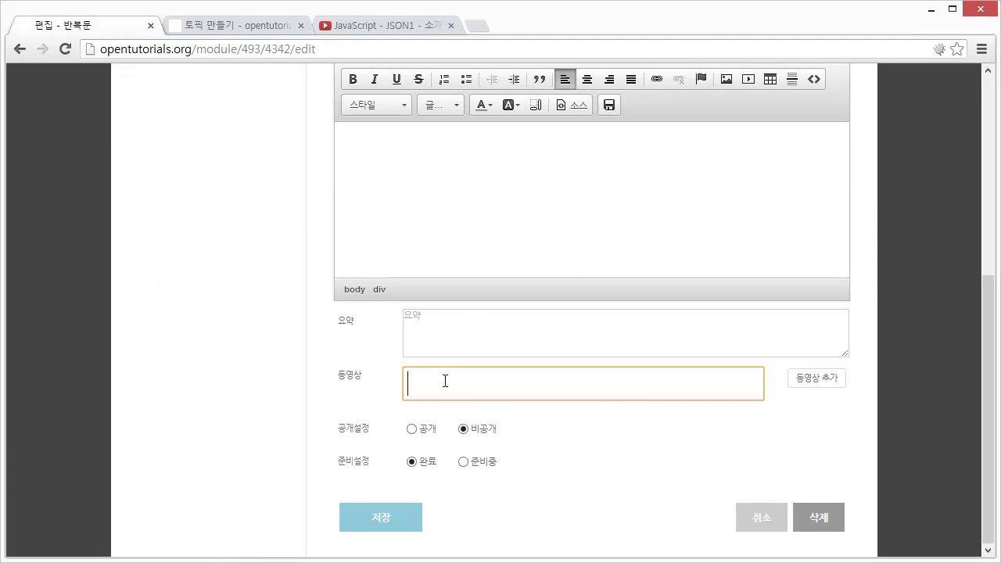
right_click(444, 381)
click(500, 493)
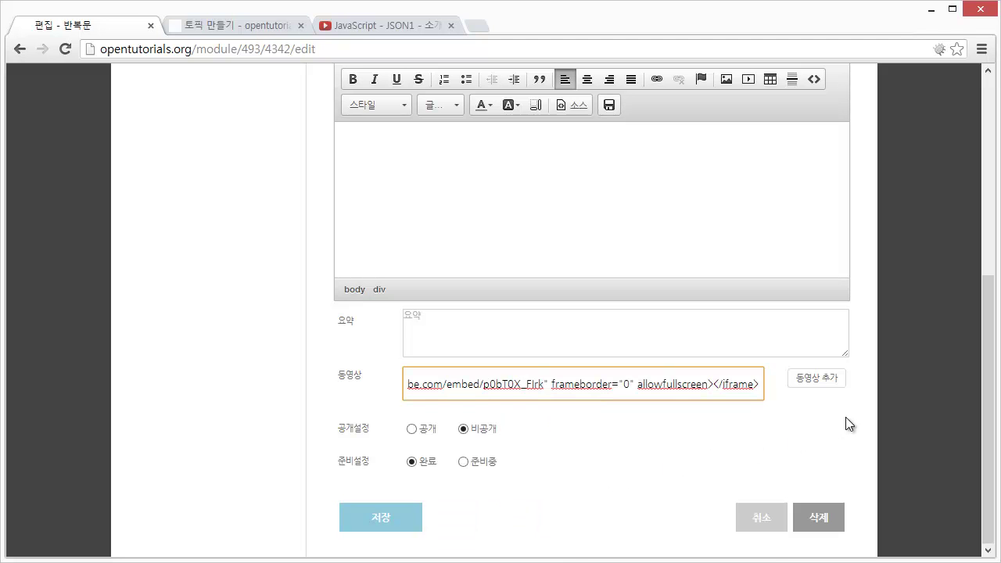
Step: Add a second video field to the topic and paste the same iframe code into it
click(821, 382)
right_click(710, 432)
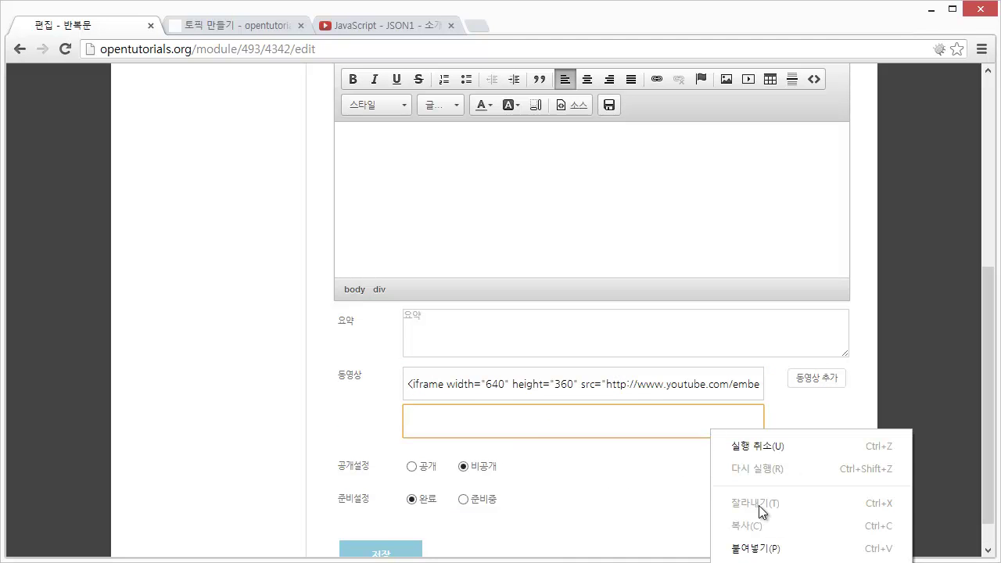
click(769, 550)
scroll(927, 441, down, 1)
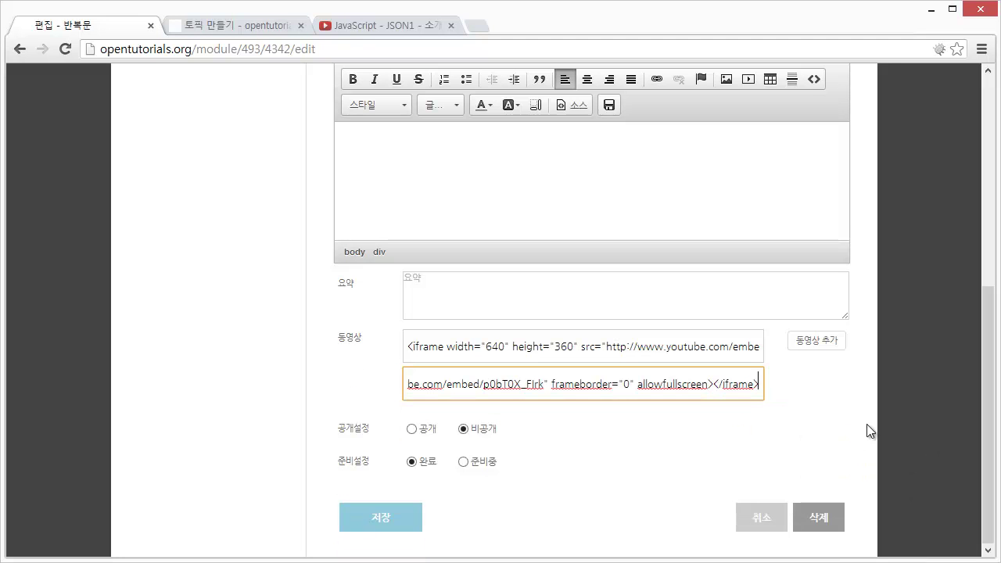
Step: Clear the iframe code from the second video field
drag(760, 384, 32, 384)
key(Delete)
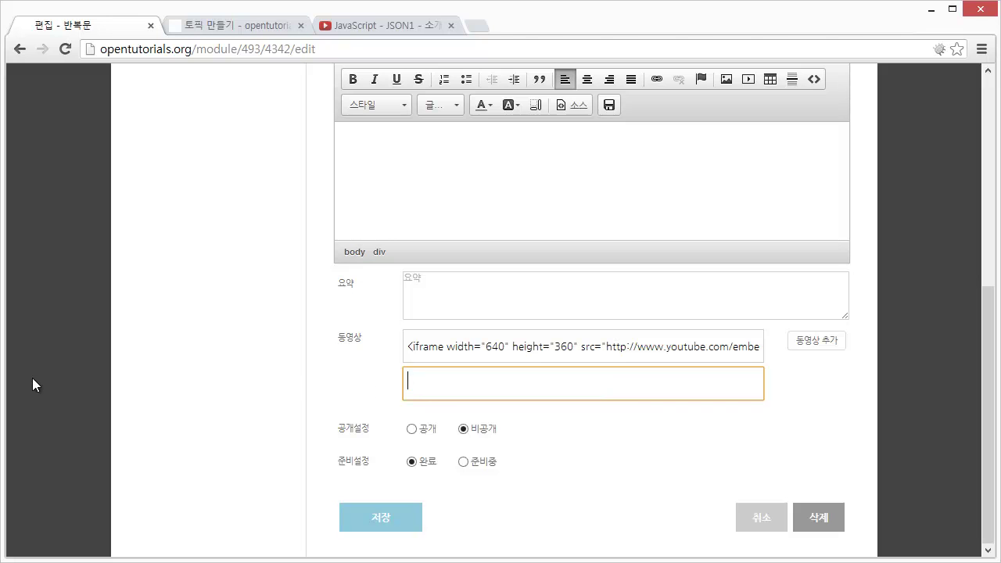
click(849, 429)
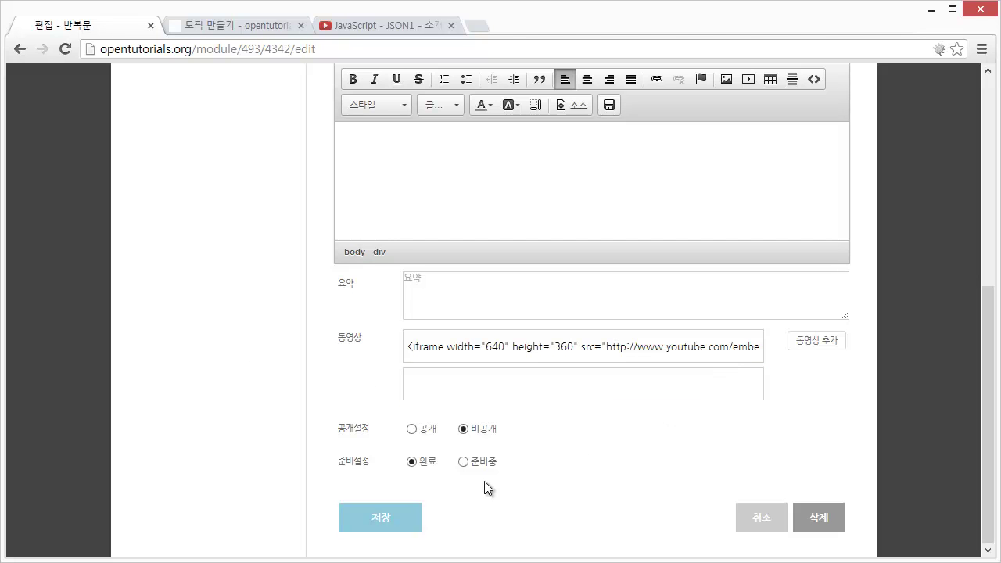
Step: Save the 반복문 topic and view the published page with its video
click(396, 524)
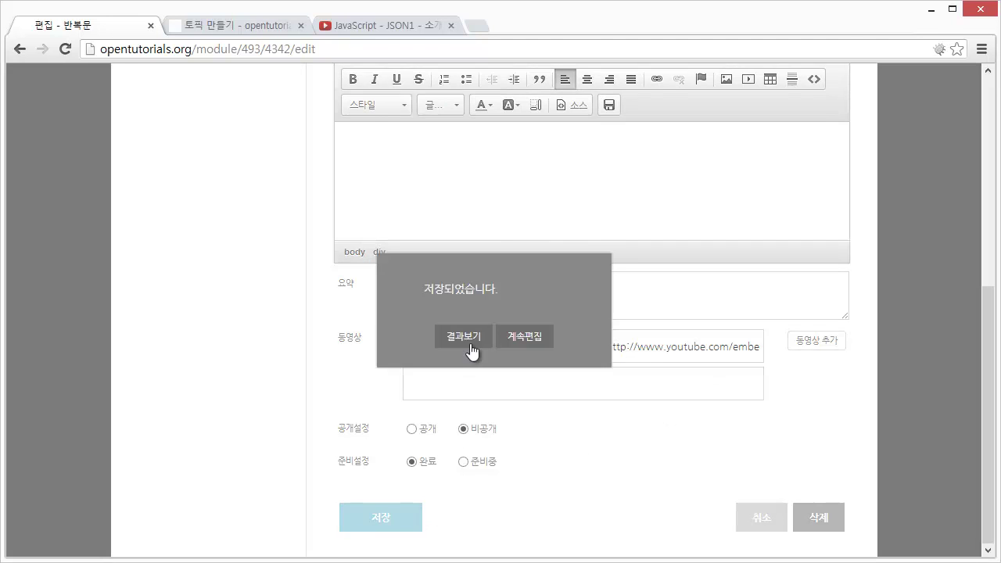
click(470, 345)
scroll(559, 384, down, 3)
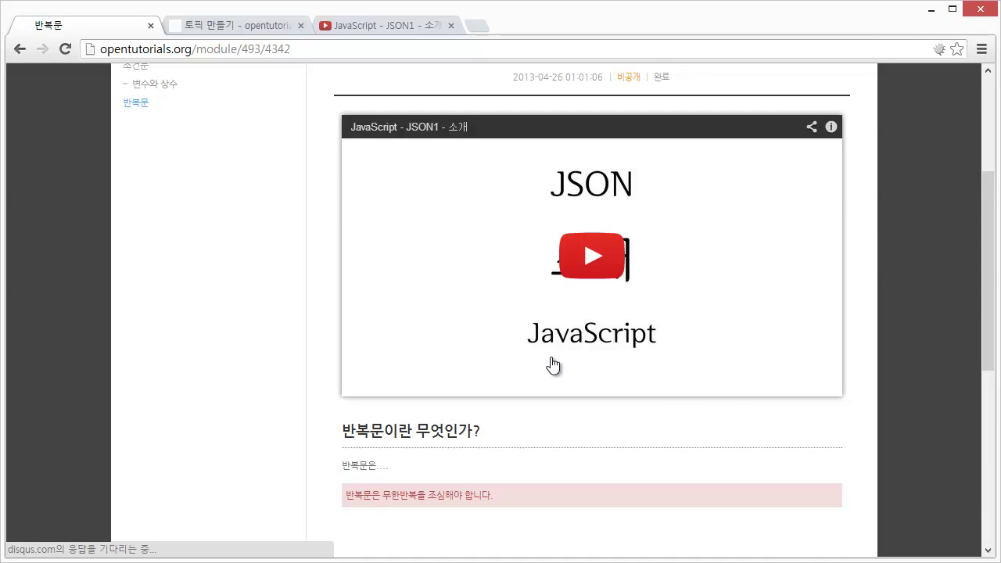
scroll(749, 268, up, 2)
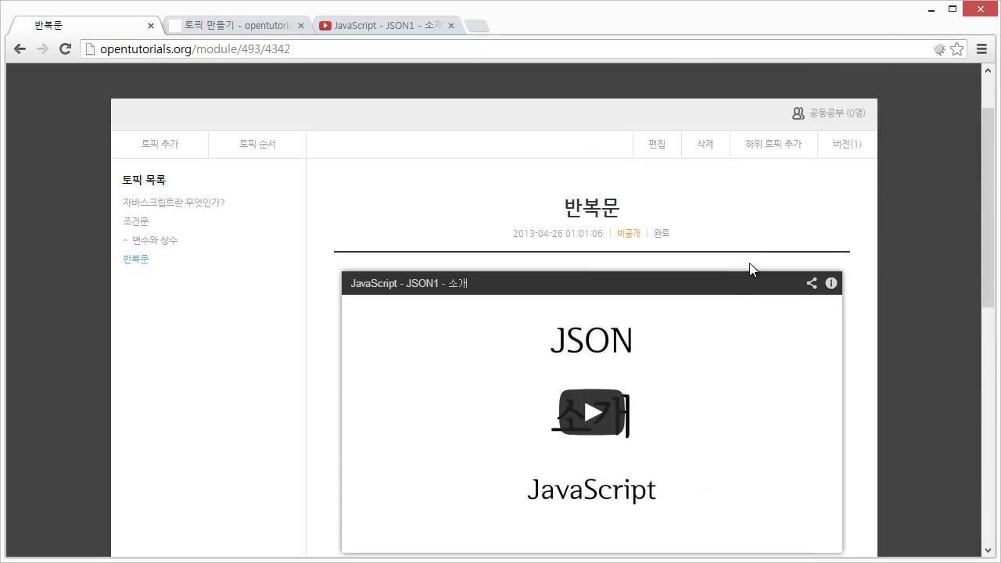
Step: Reopen the 반복문 topic for editing and add an empty paragraph below "반복문은...."
click(657, 149)
click(621, 399)
key(Return)
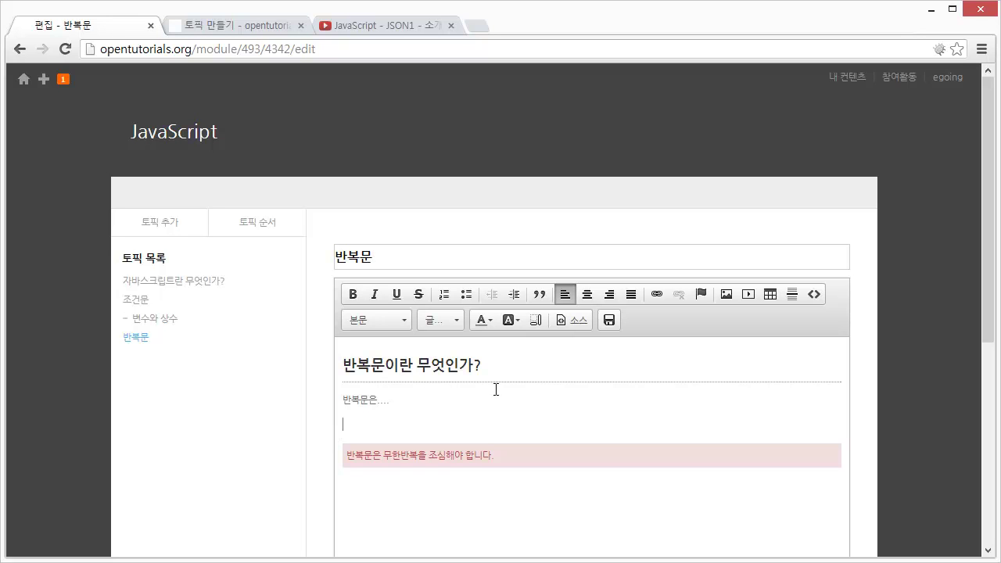
Step: Start inserting a video in the empty paragraph and copy the iframe source code from the YouTube page
click(745, 295)
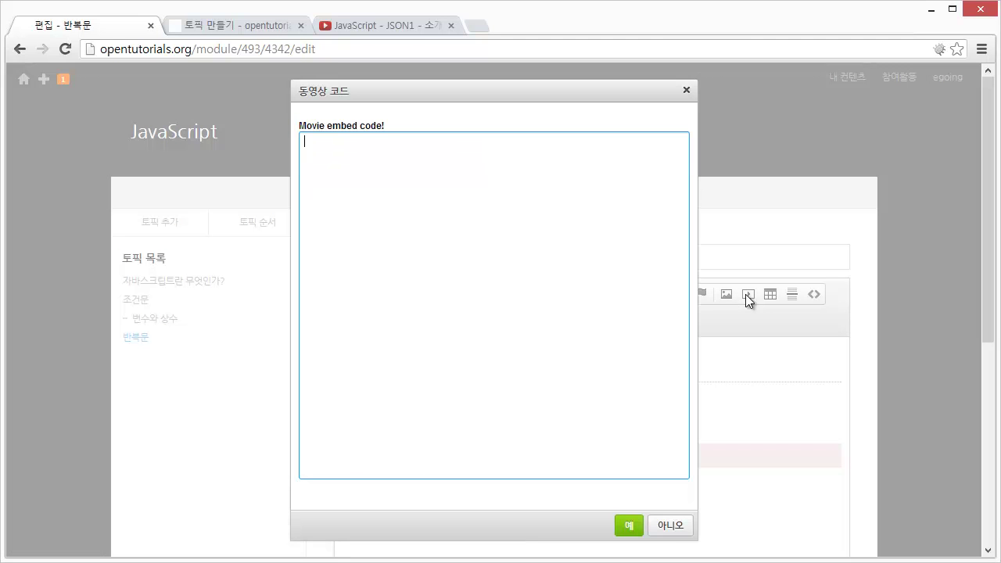
click(384, 26)
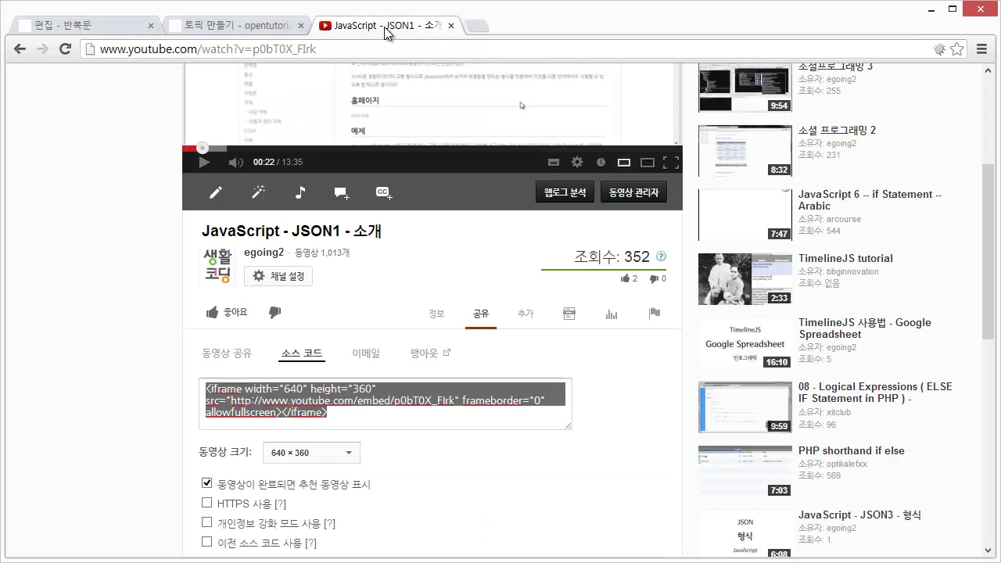
right_click(279, 393)
click(366, 170)
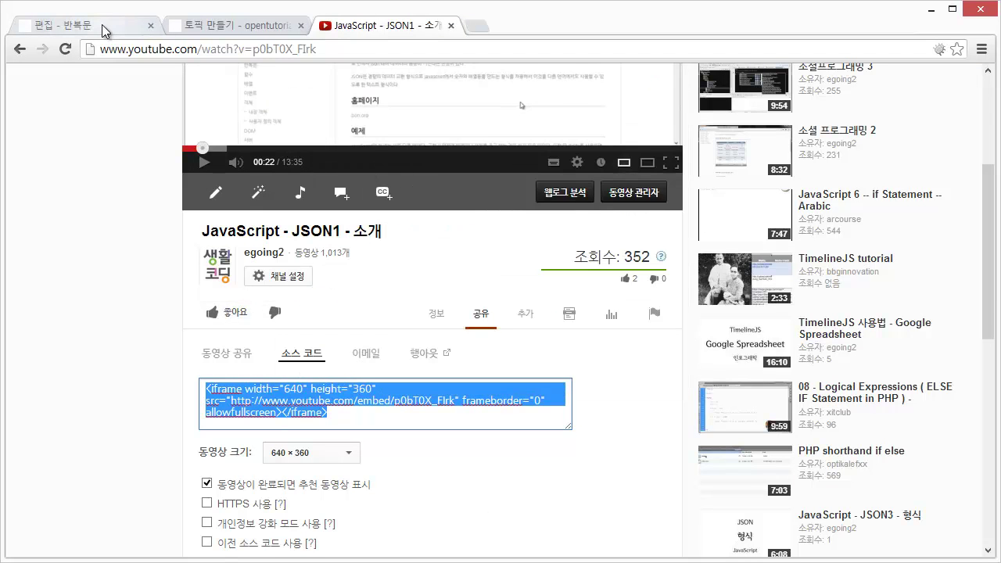
Step: Return to the topic editor, paste the iframe code as the movie embed code and insert the video into the body
click(78, 27)
right_click(554, 293)
click(604, 408)
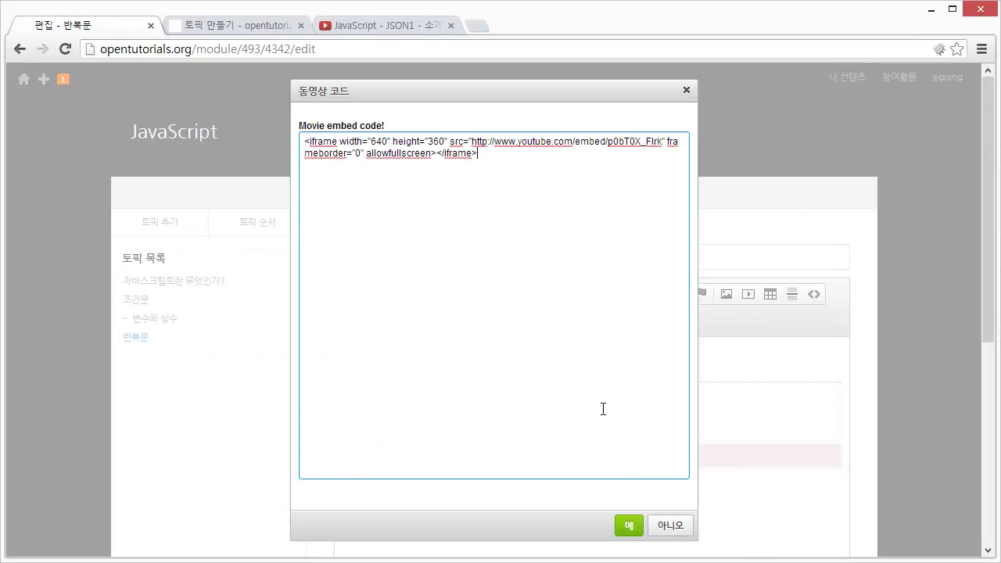
click(628, 525)
scroll(745, 393, down, 2)
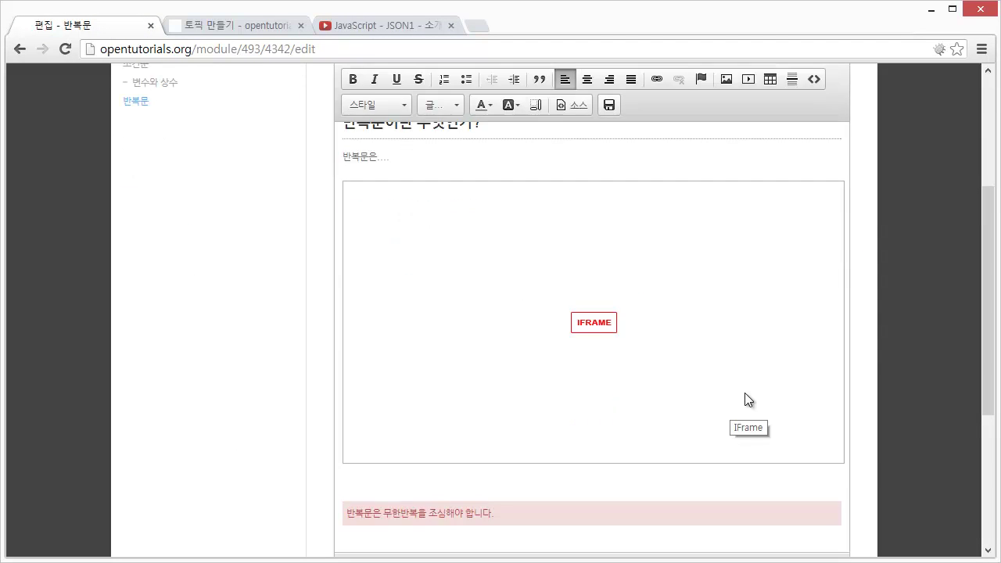
scroll(744, 393, up, 1)
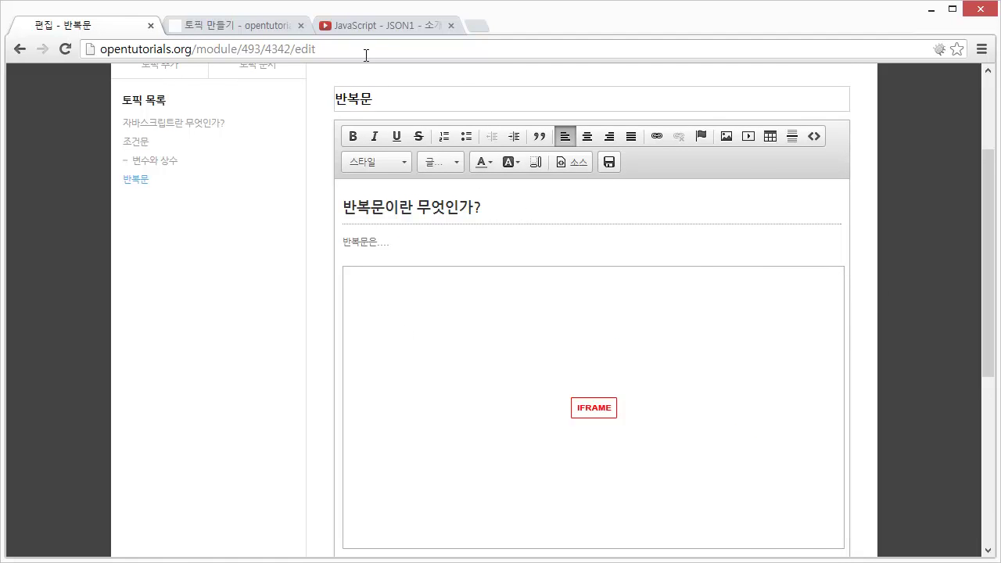
click(365, 26)
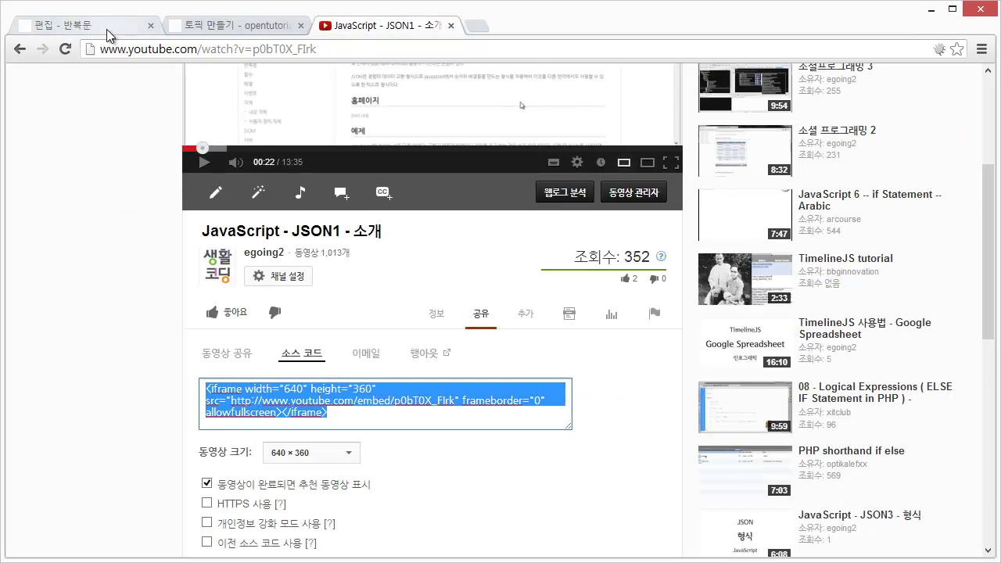
click(82, 29)
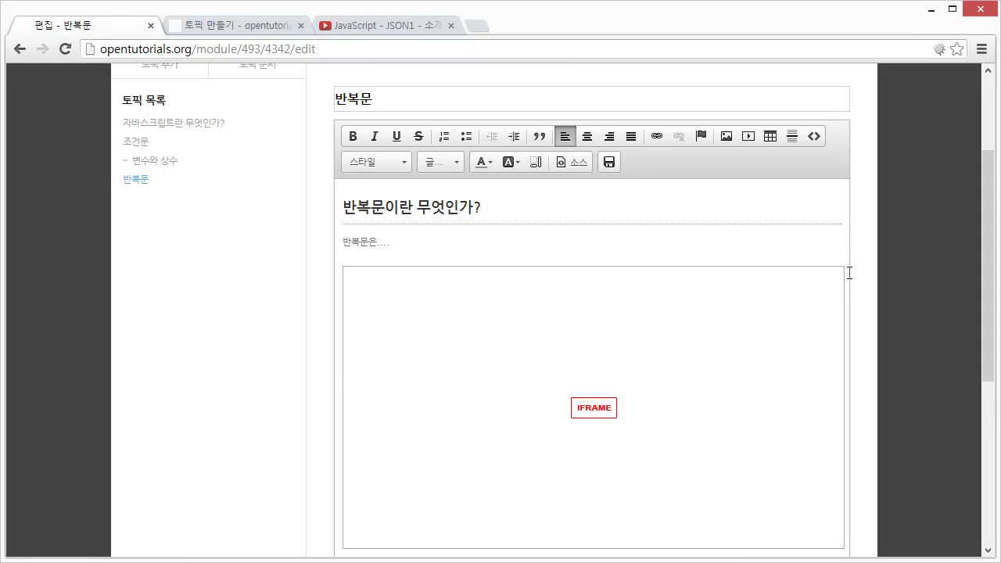
scroll(849, 273, down, 2)
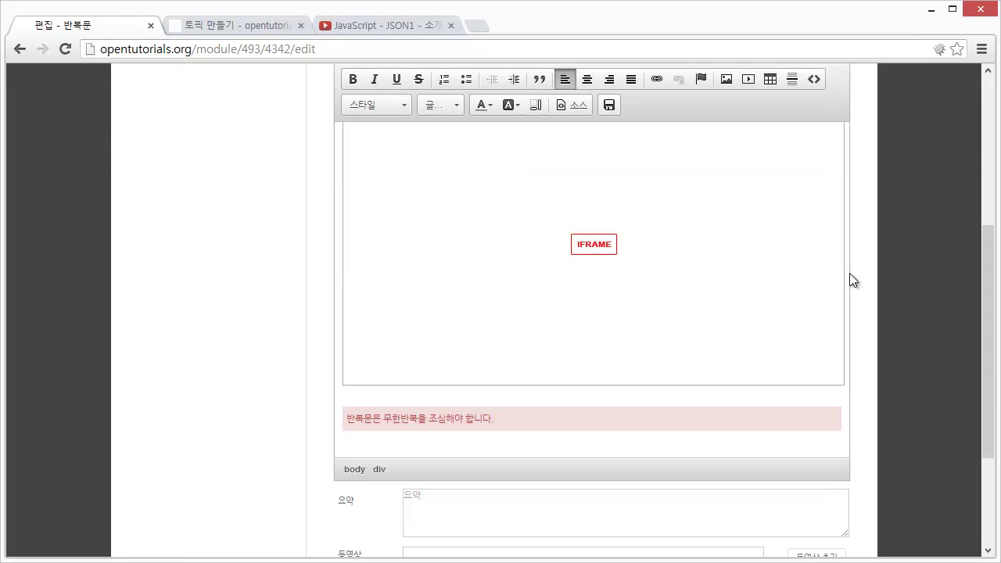
scroll(849, 273, up, 2)
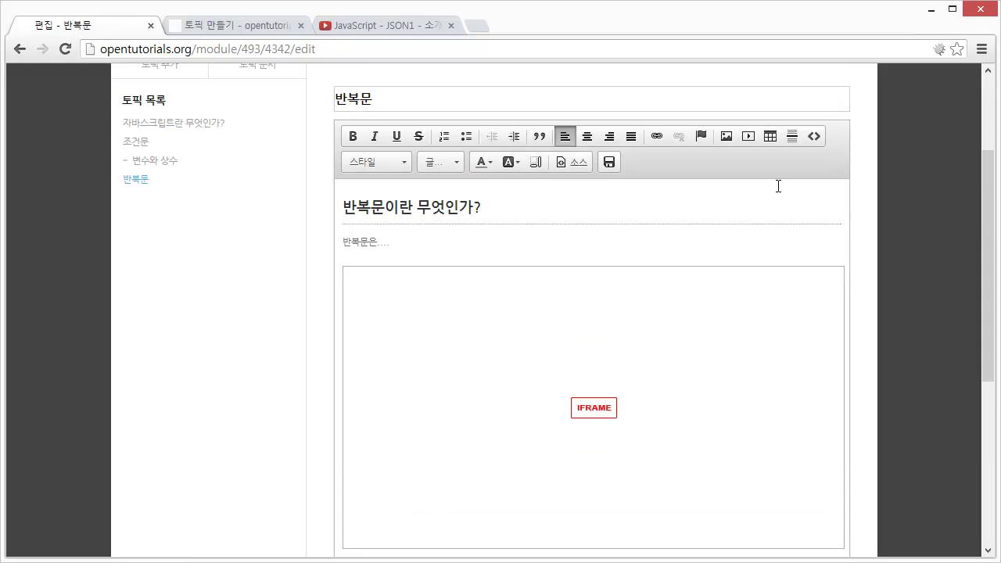
Step: Save the topic from the editor and review both embedded videos on the published page
click(608, 163)
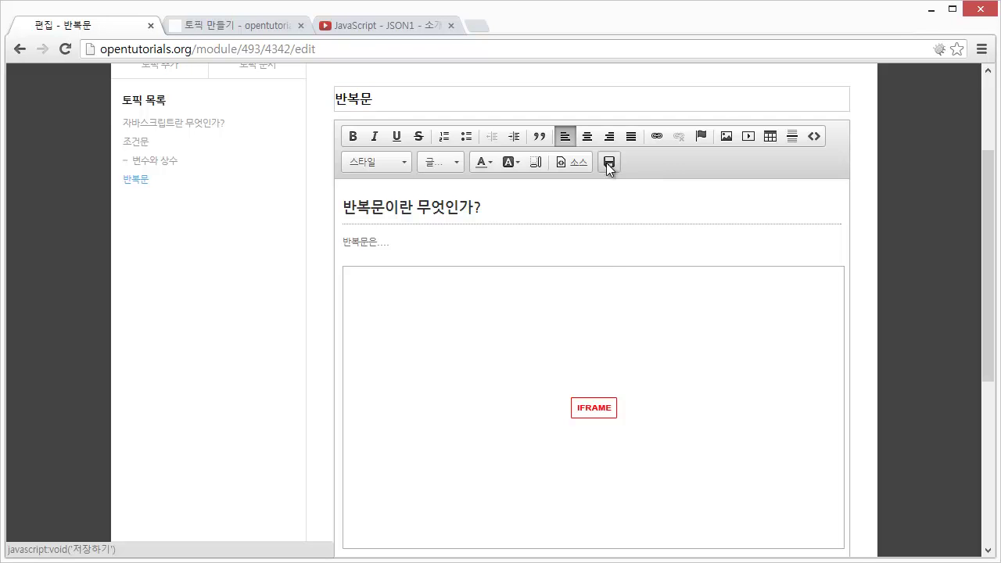
click(473, 338)
scroll(637, 351, down, 5)
scroll(527, 243, up, 3)
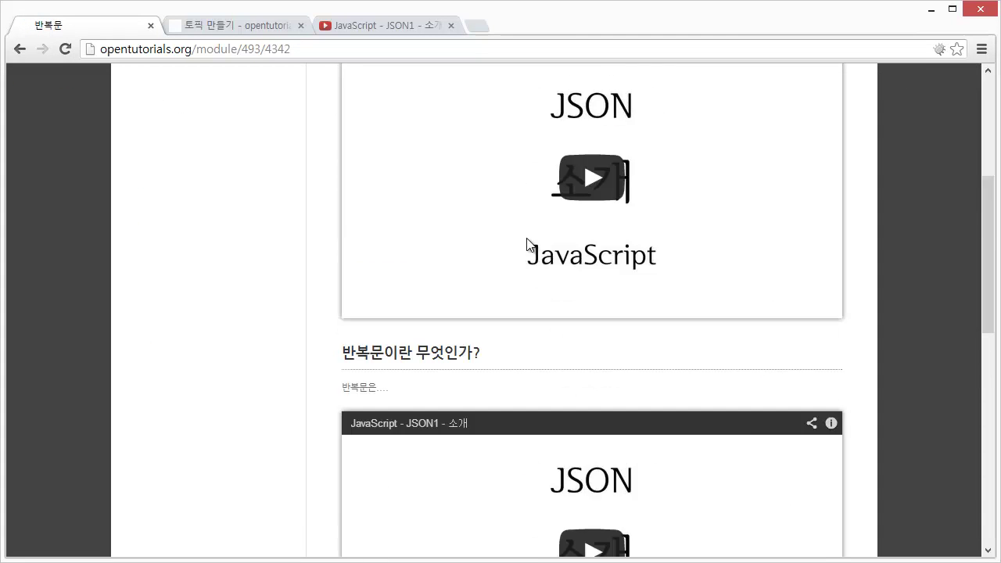
scroll(604, 353, up, 2)
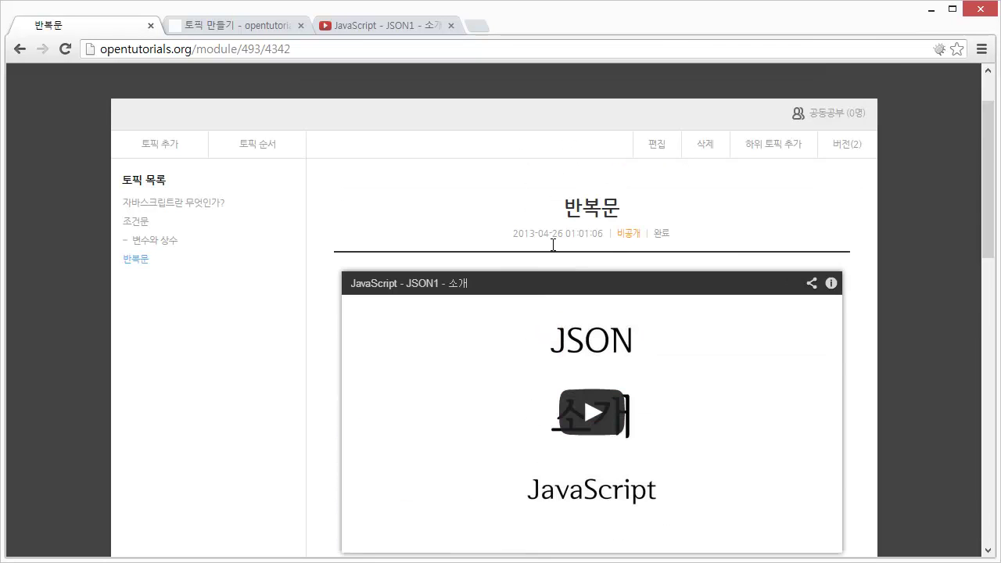
scroll(556, 462, down, 4)
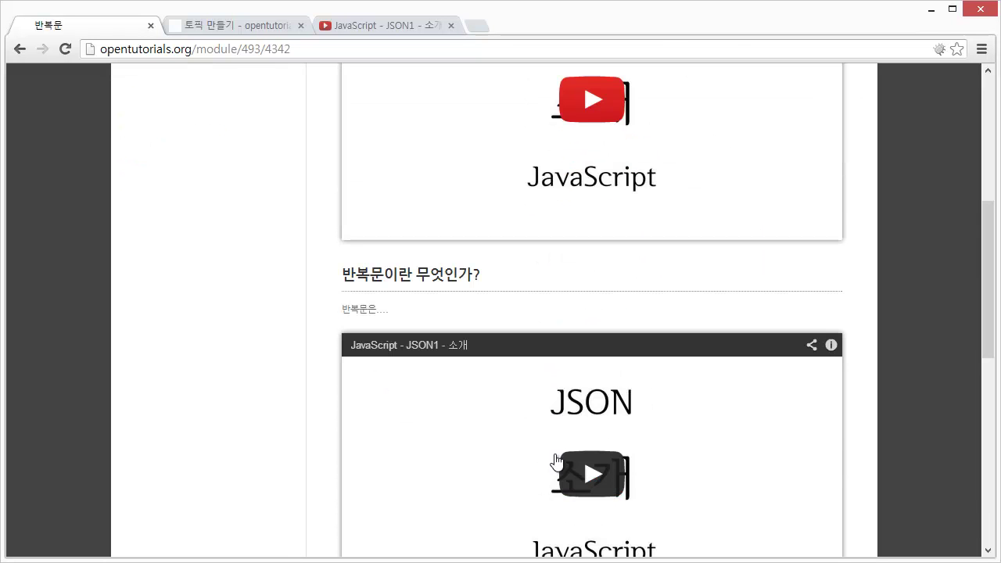
scroll(393, 307, down, 2)
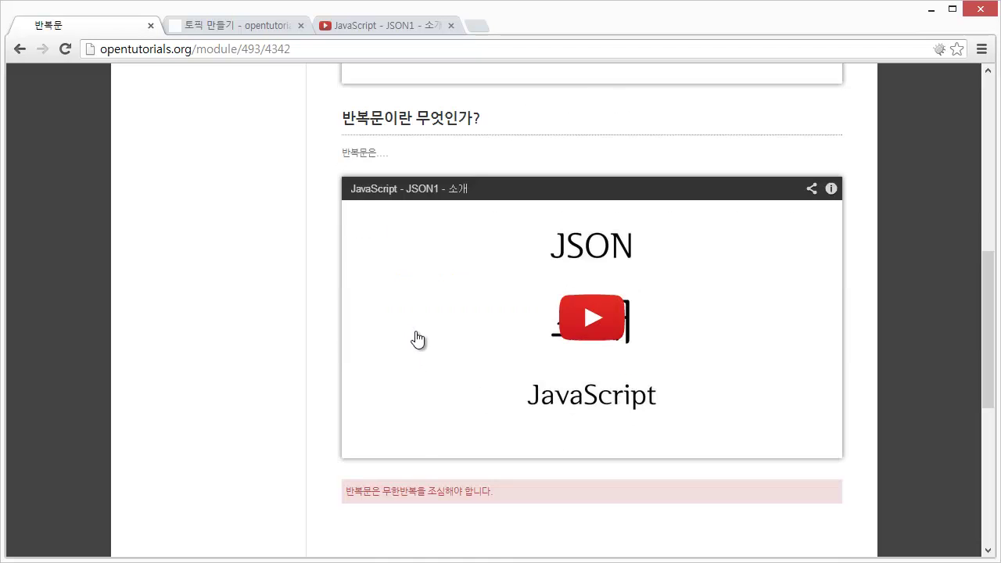
scroll(478, 249, up, 2)
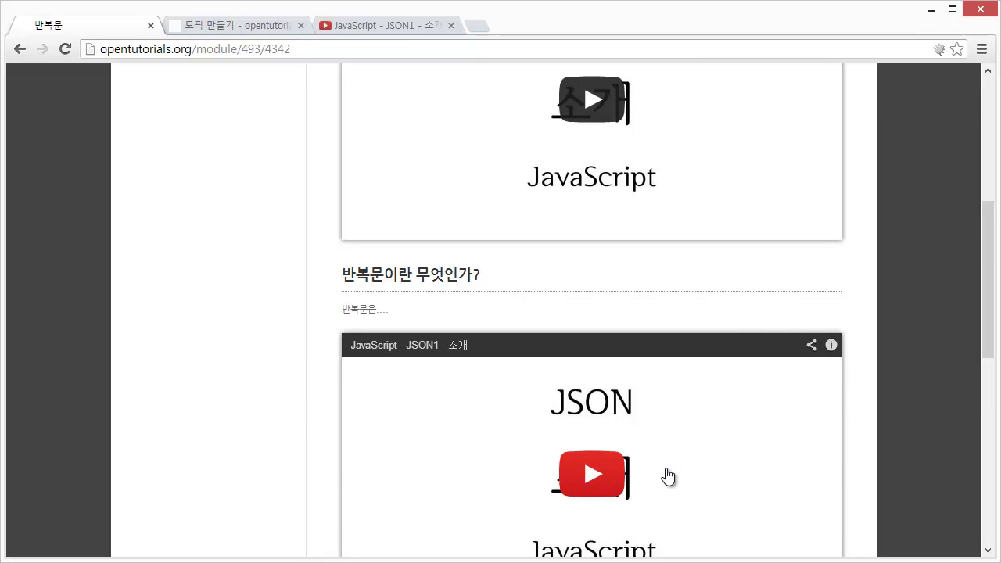
scroll(667, 475, up, 5)
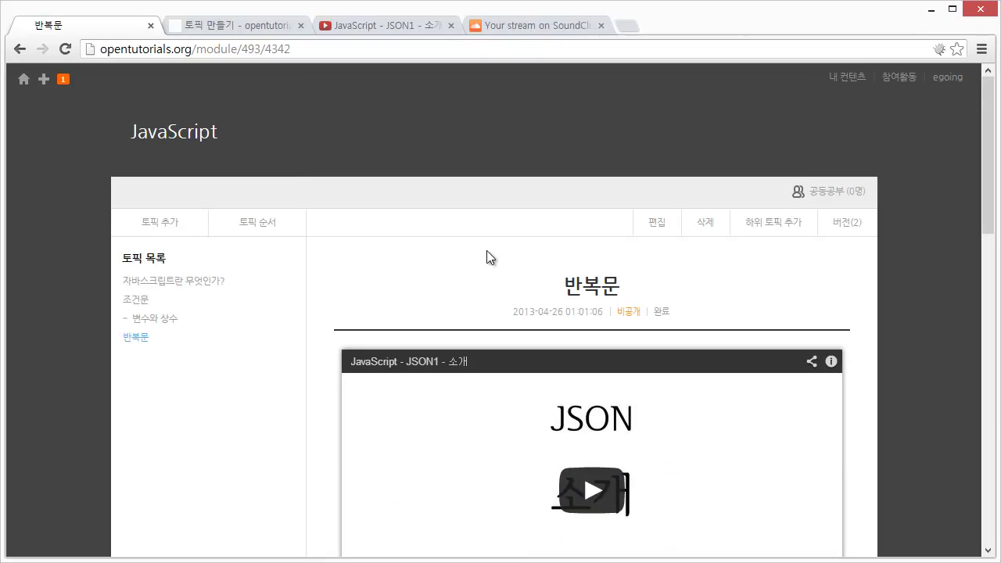
Step: Open the 반복문 topic for editing again and insert a new empty paragraph between "반복문은...." and the embedded video
click(659, 225)
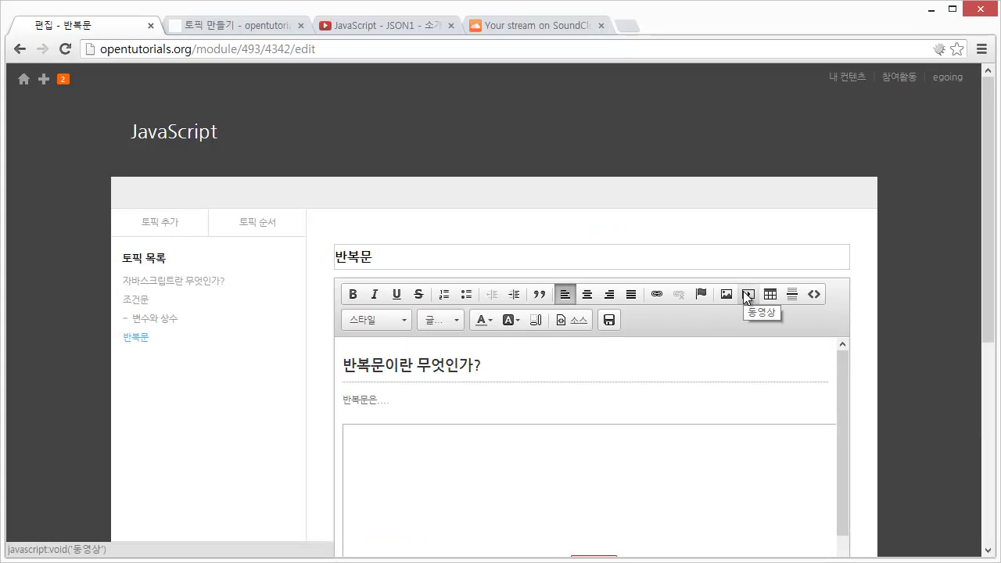
scroll(603, 347, down, 5)
scroll(598, 350, up, 5)
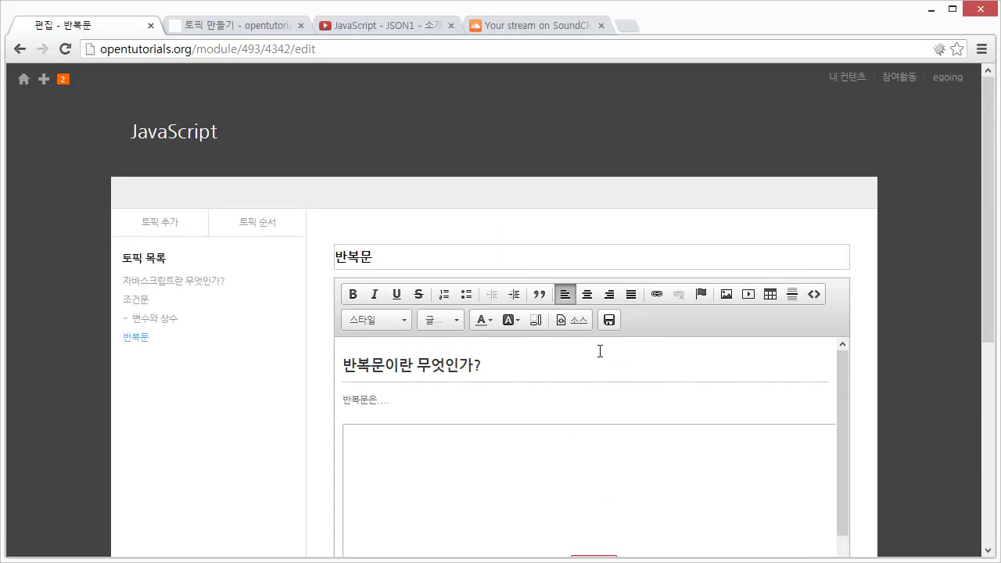
click(604, 397)
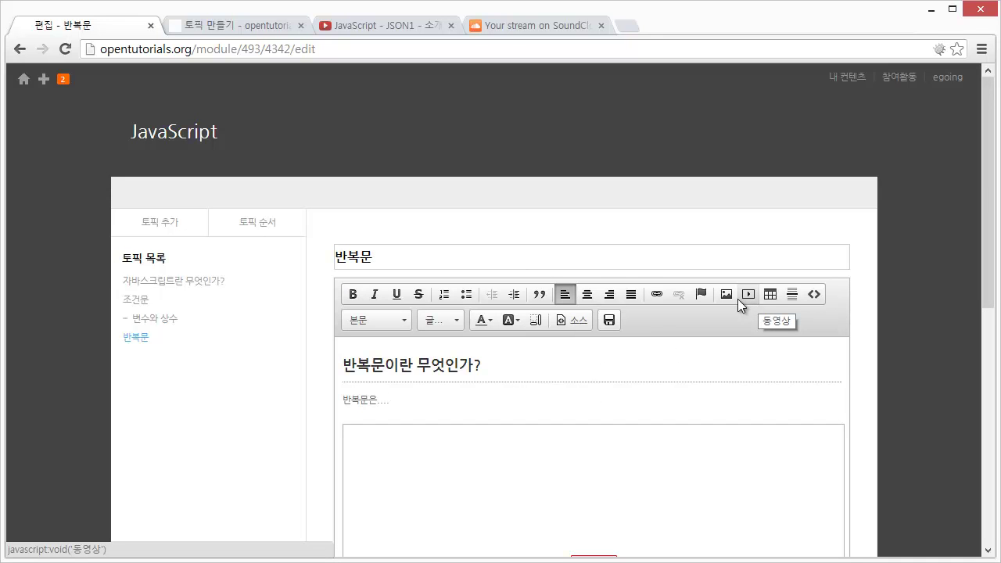
key(Return)
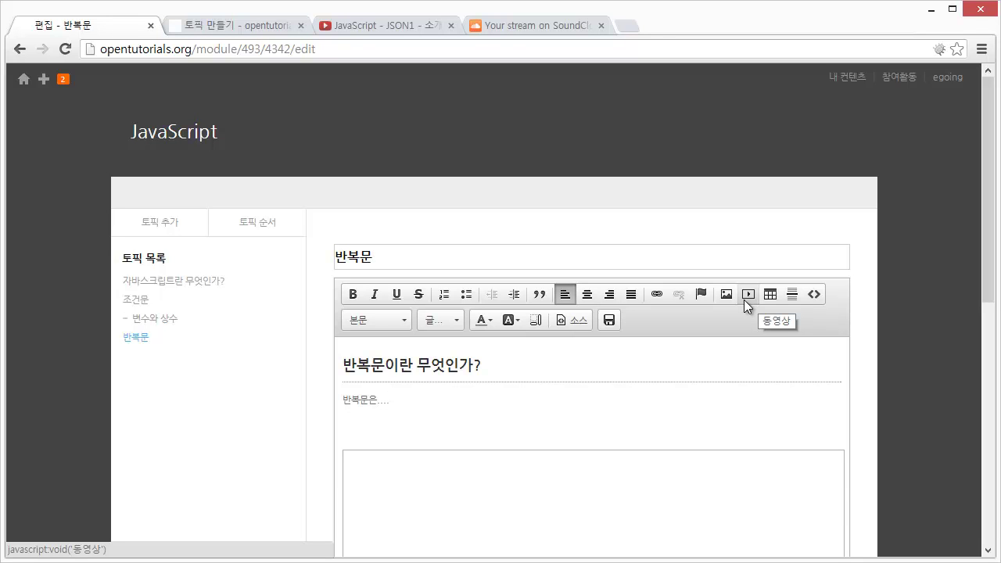
Step: Switch to SoundCloud and copy the widget embed code of the 생활코딩 track from its sharing options
click(496, 32)
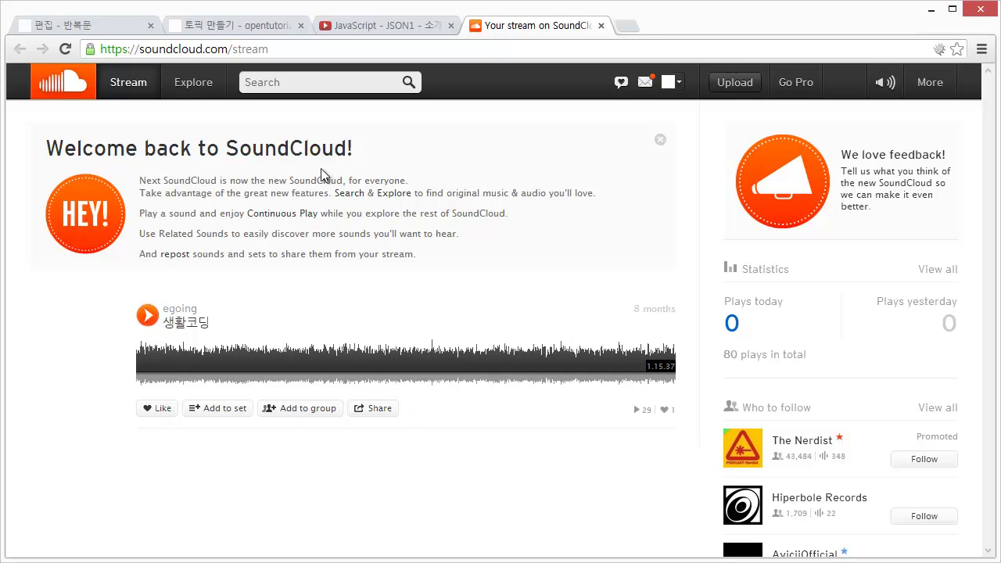
click(374, 413)
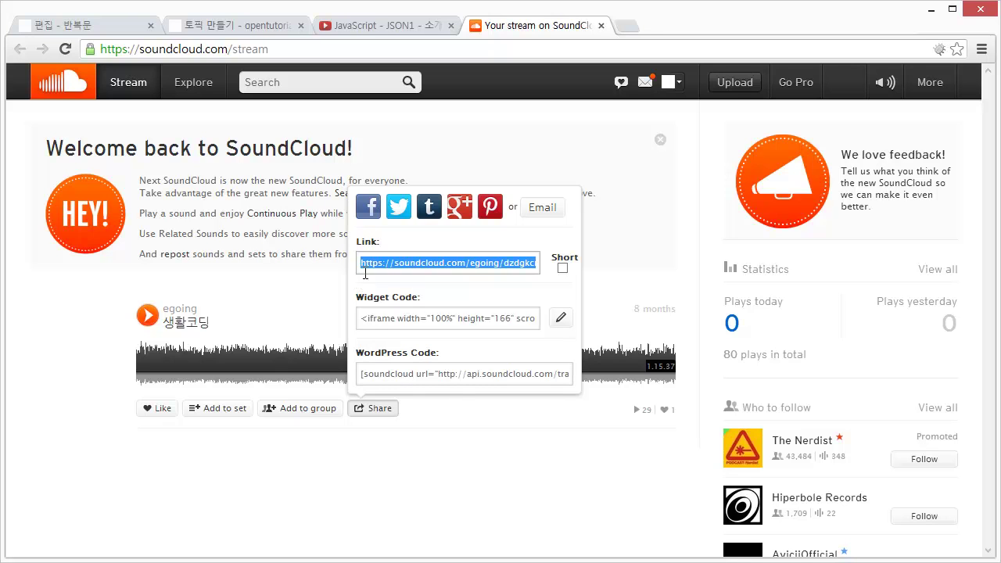
click(406, 323)
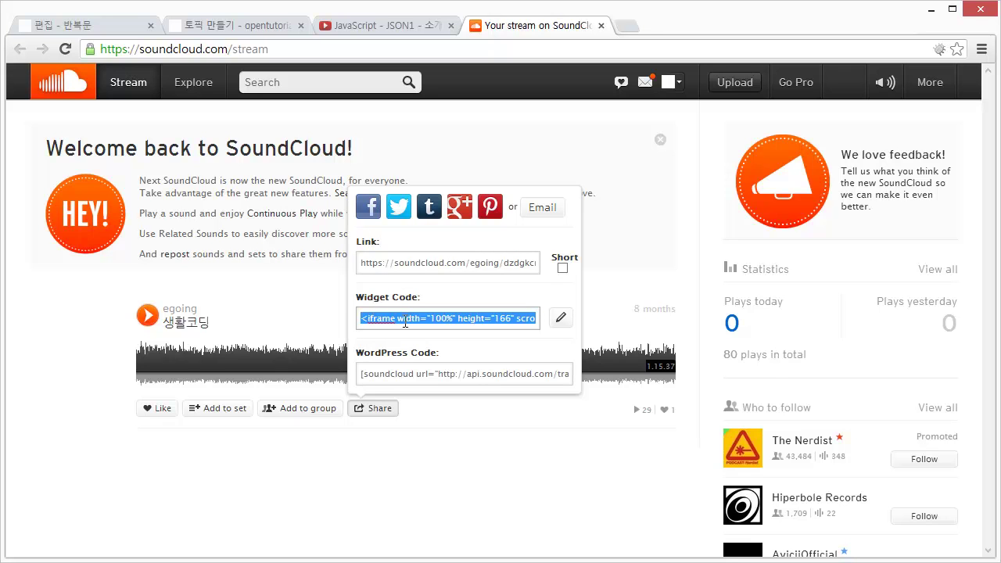
right_click(404, 321)
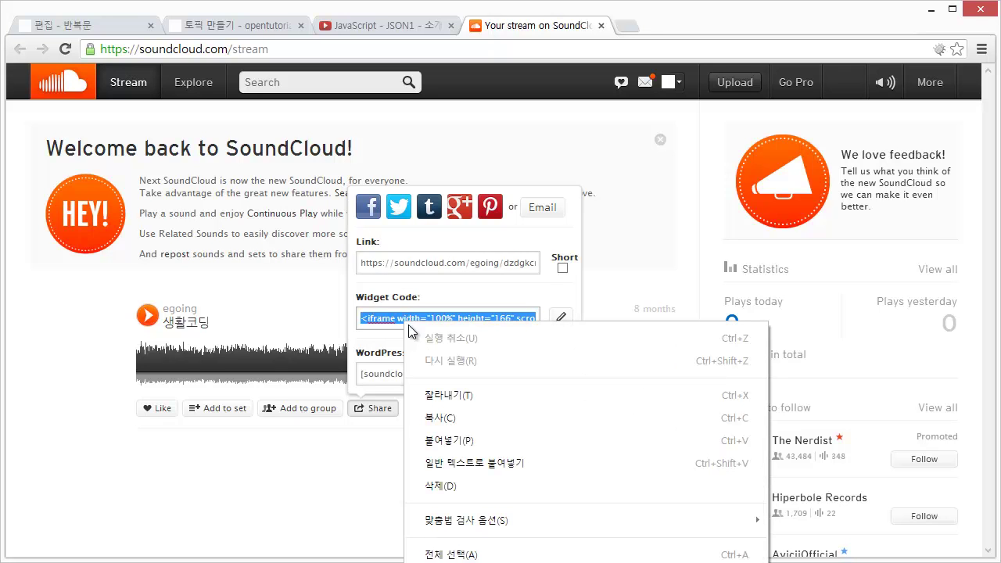
click(449, 416)
Step: Return to the opentutorials topic editor and place the cursor in the empty paragraph below "반복문은...."
click(111, 25)
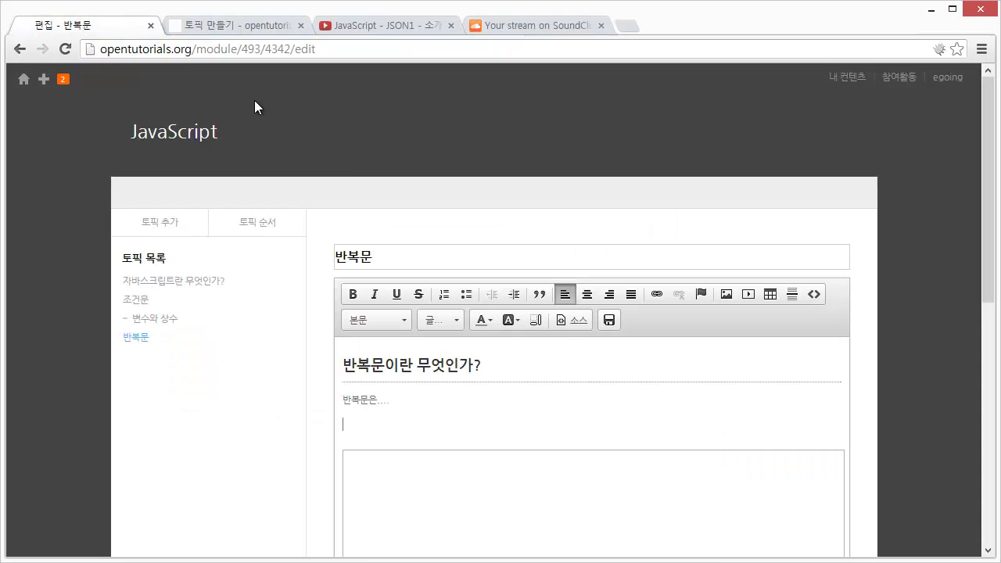
click(442, 415)
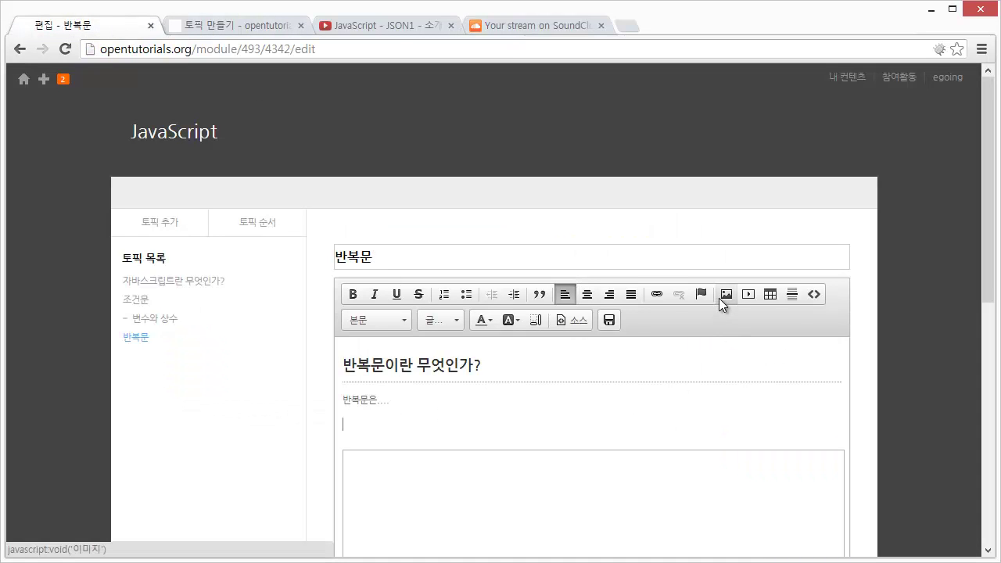